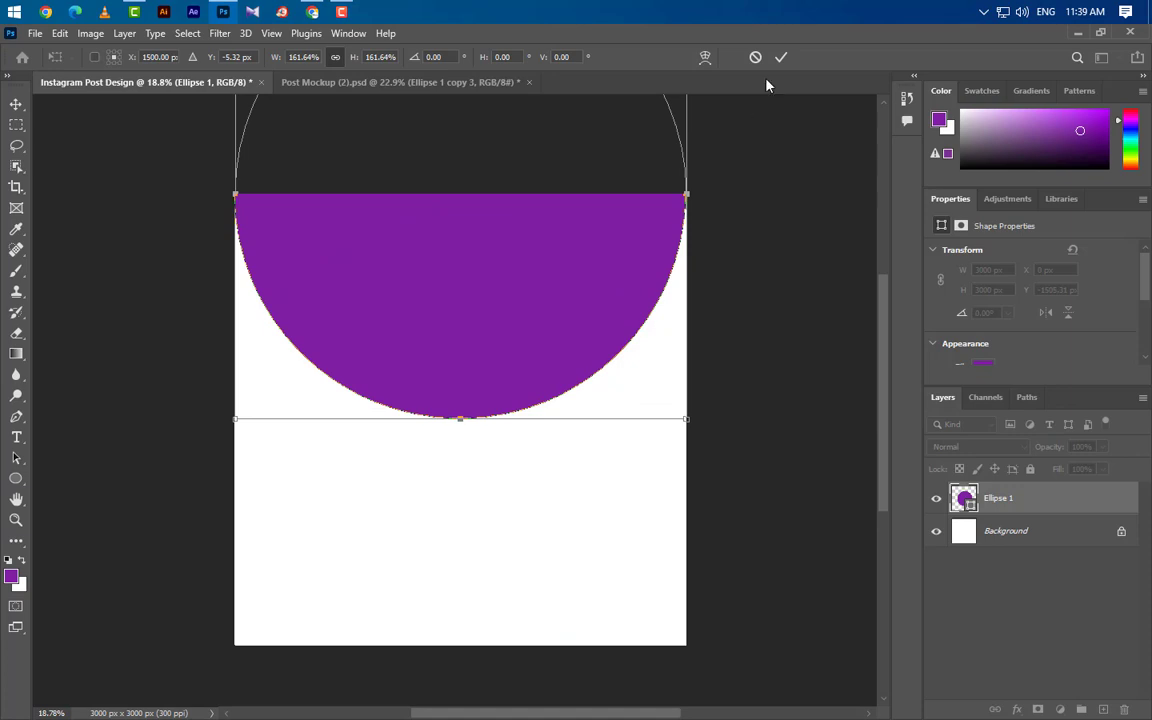
Step: Apply the purple circle's resize, then duplicate its layer and scale the copy proportionally to about 118%, extending it downward
{"action": "left_click", "coordinate": [781, 57]}
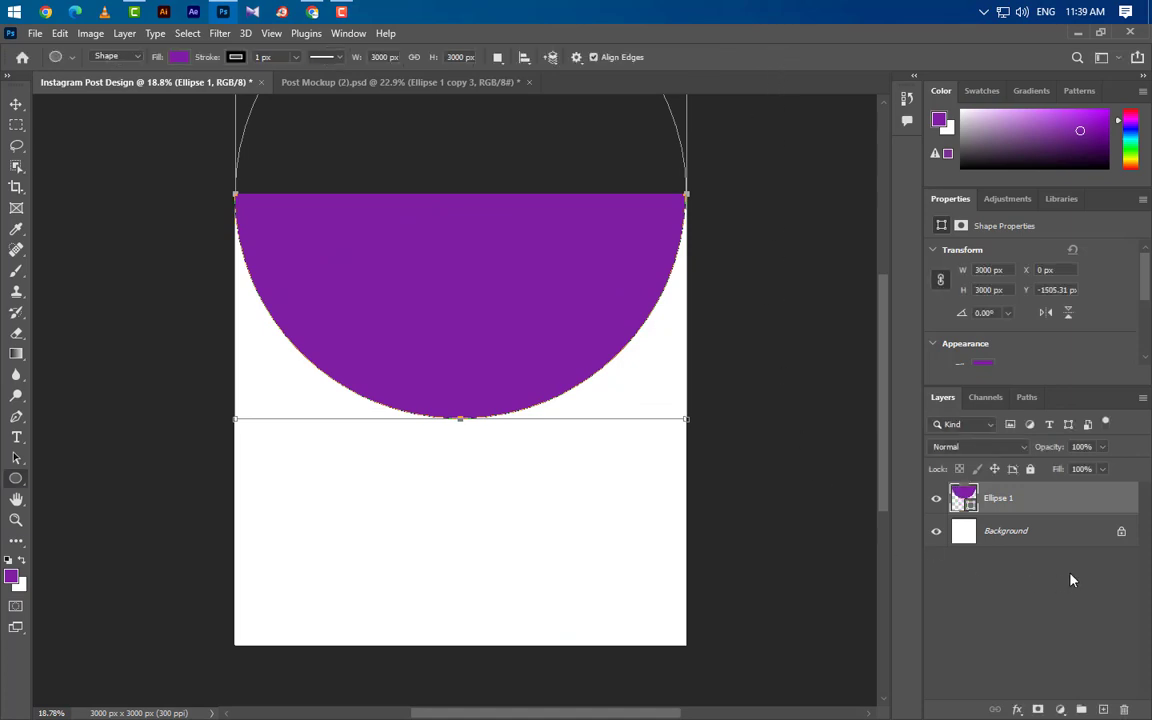
{"action": "left_click_drag", "start_coordinate": [1095, 507], "coordinate": [1082, 709]}
{"action": "key", "text": "ctrl+t"}
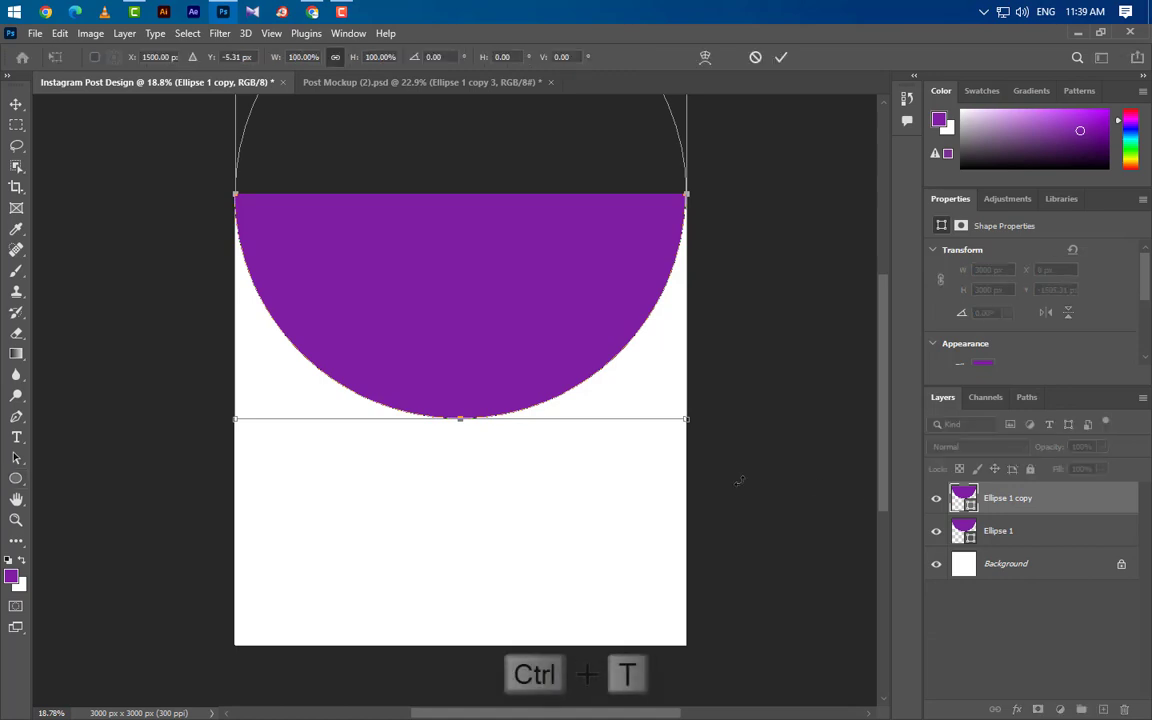
{"action": "left_click_drag", "start_coordinate": [460, 419], "coordinate": [476, 501]}
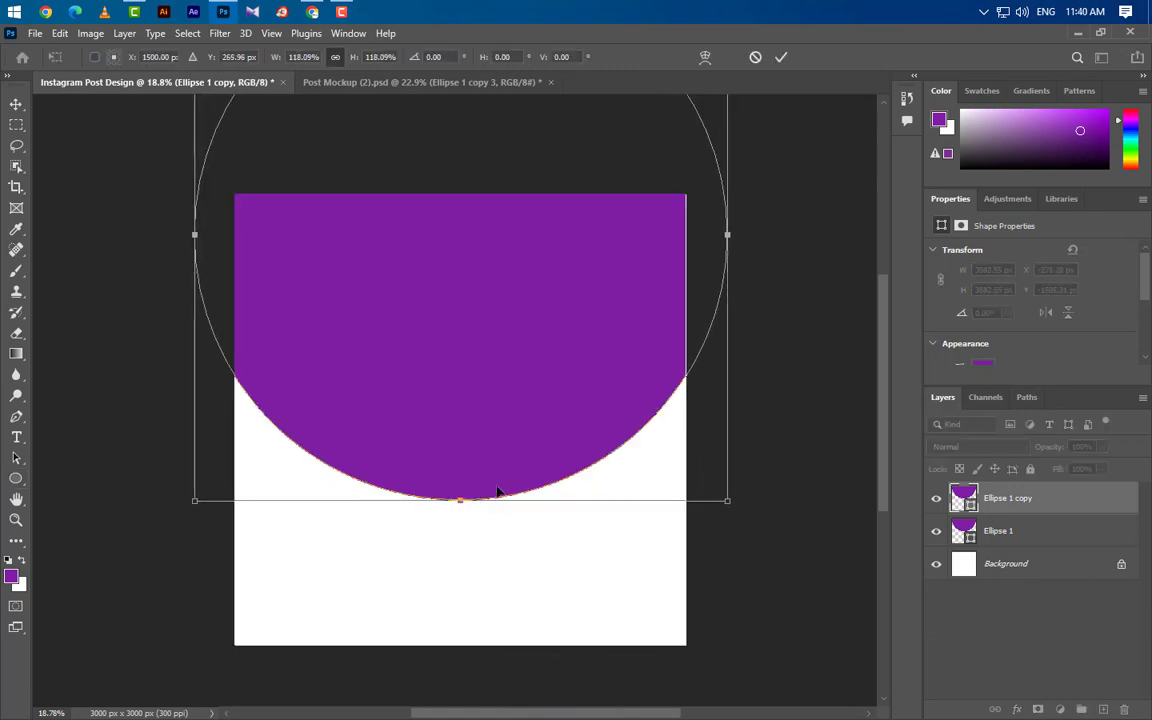
{"action": "left_click", "coordinate": [781, 57]}
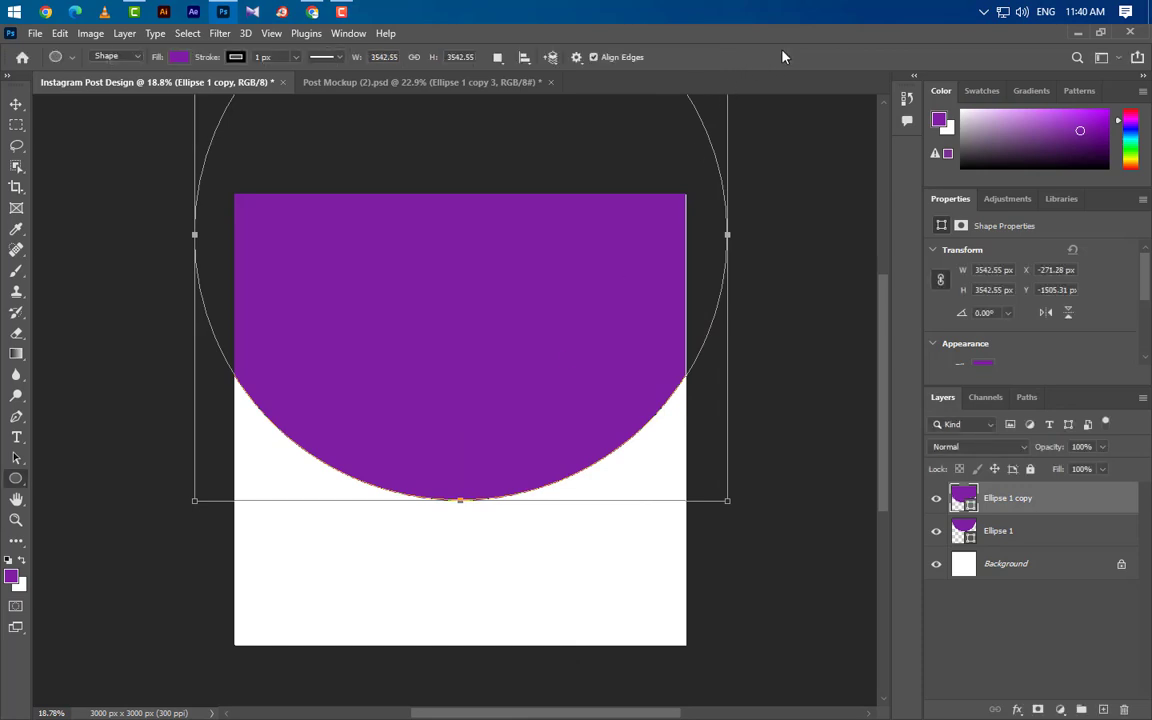
{"action": "key", "text": "v"}
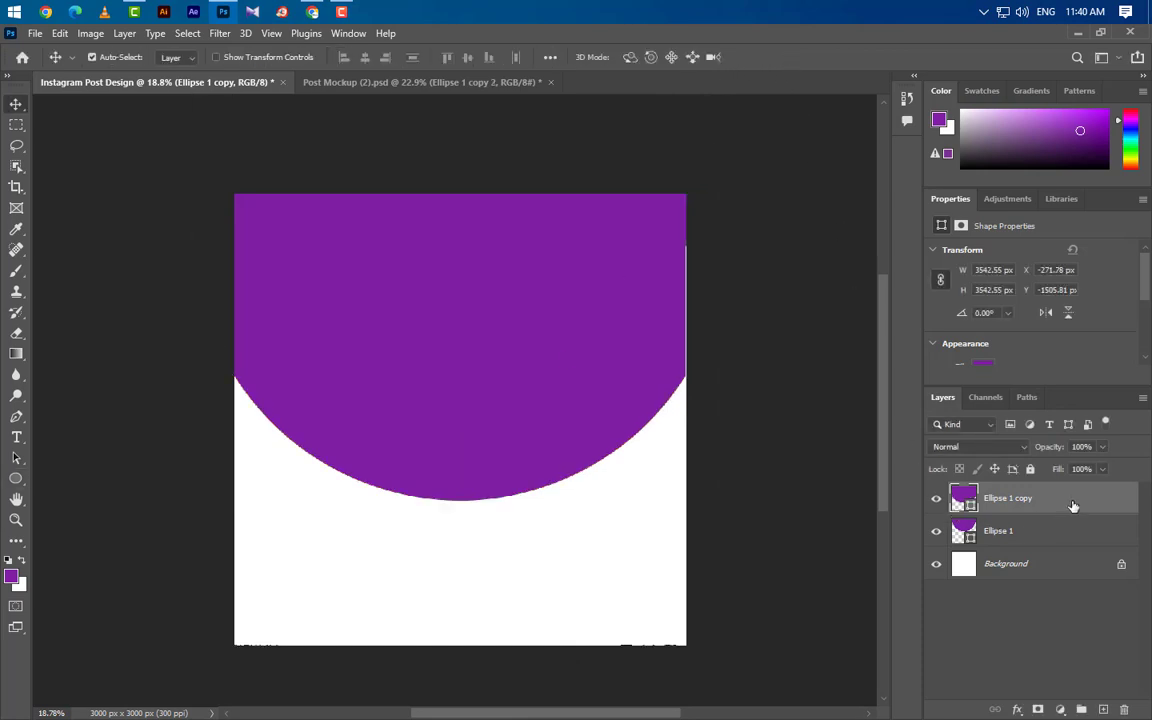
Step: Add a Gradient Overlay to Ellipse 1 copy running from grey #cac9ca to white #ffffff
{"action": "double_click", "coordinate": [1070, 508]}
{"action": "left_click", "coordinate": [540, 504]}
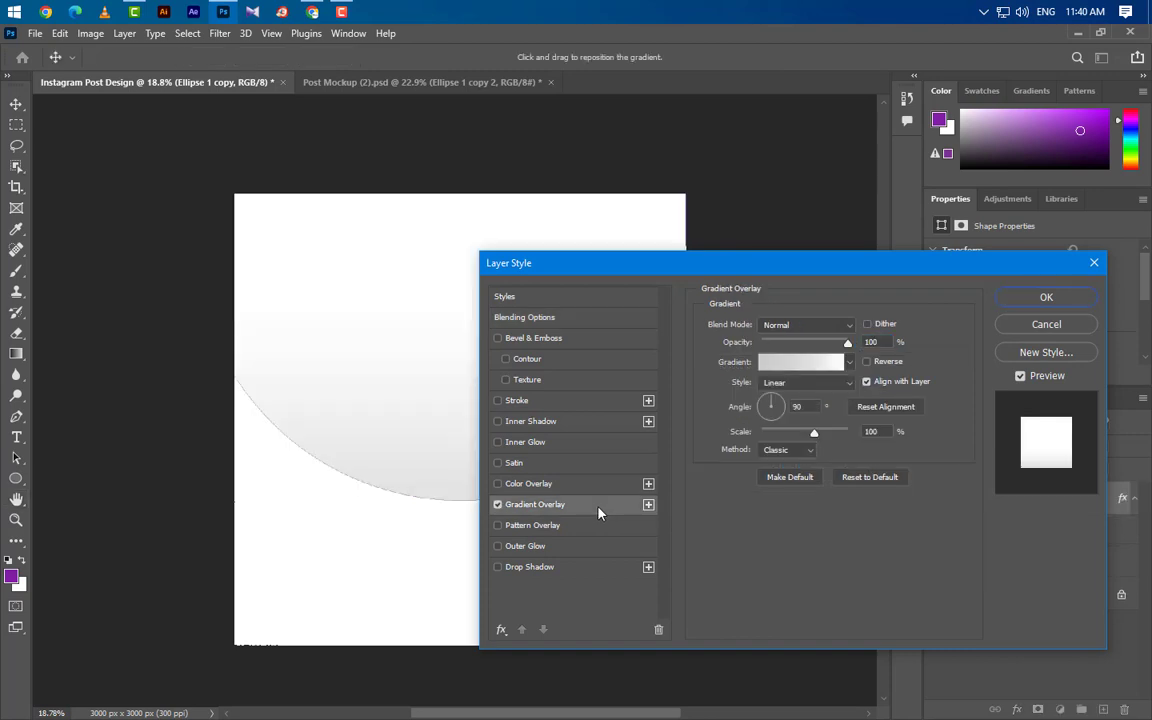
{"action": "left_click", "coordinate": [800, 362]}
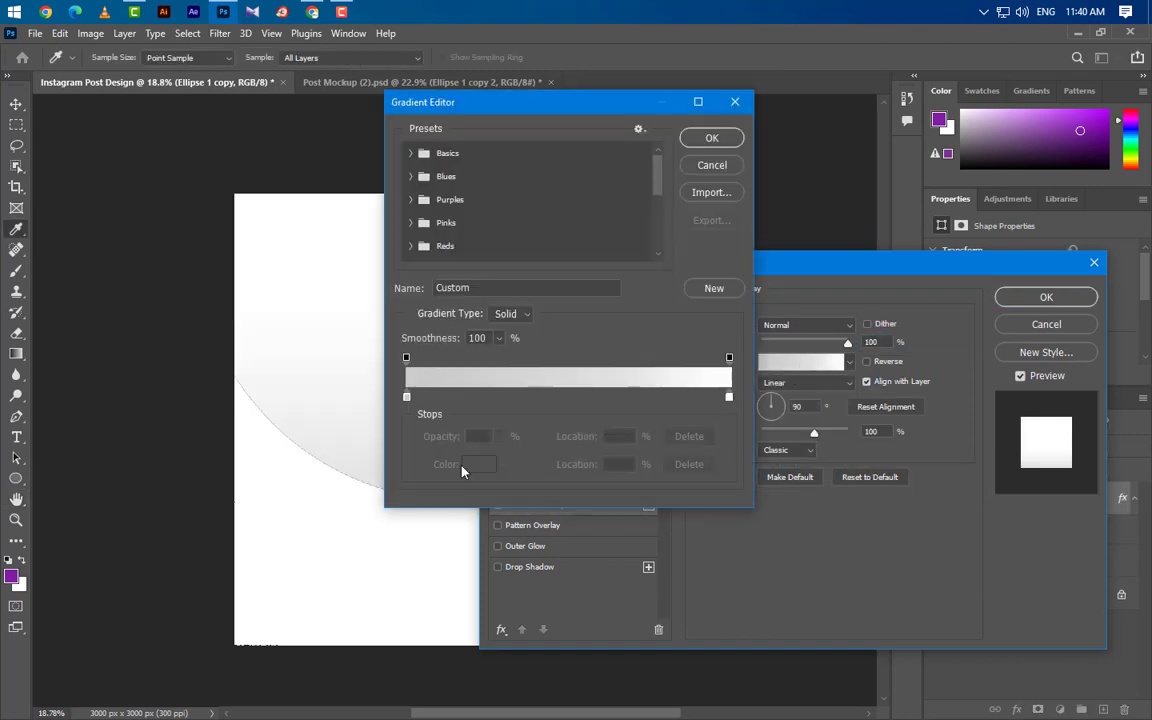
{"action": "double_click", "coordinate": [406, 397]}
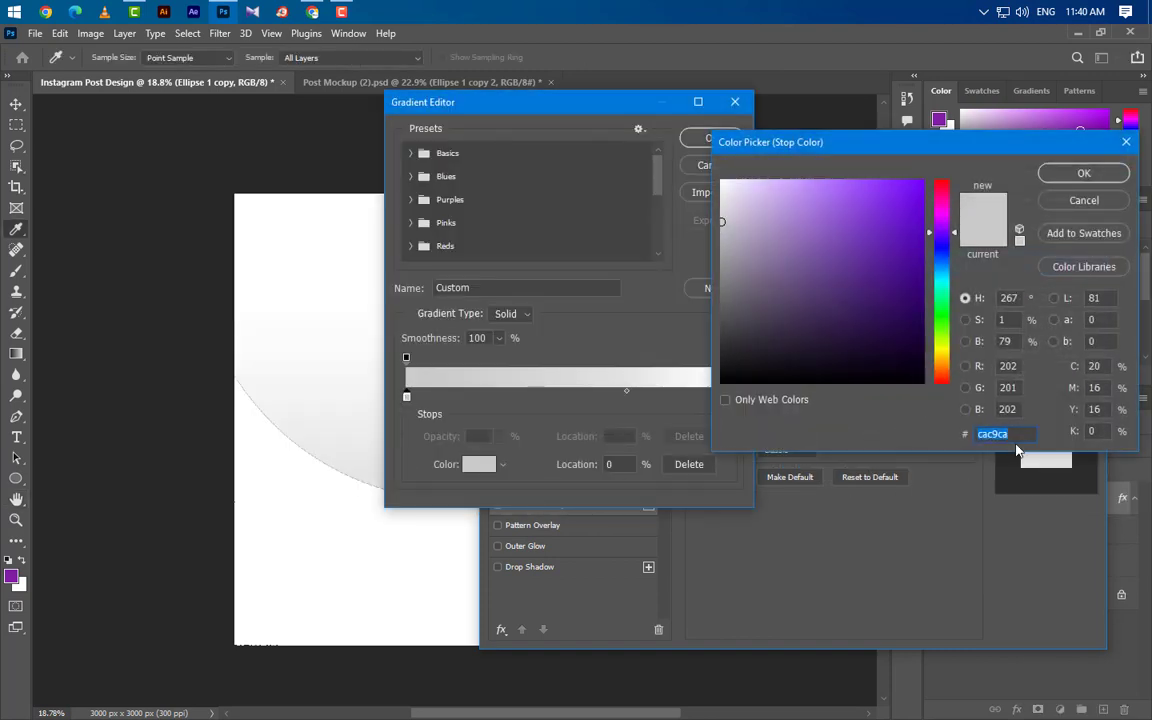
{"action": "left_click", "coordinate": [1069, 201]}
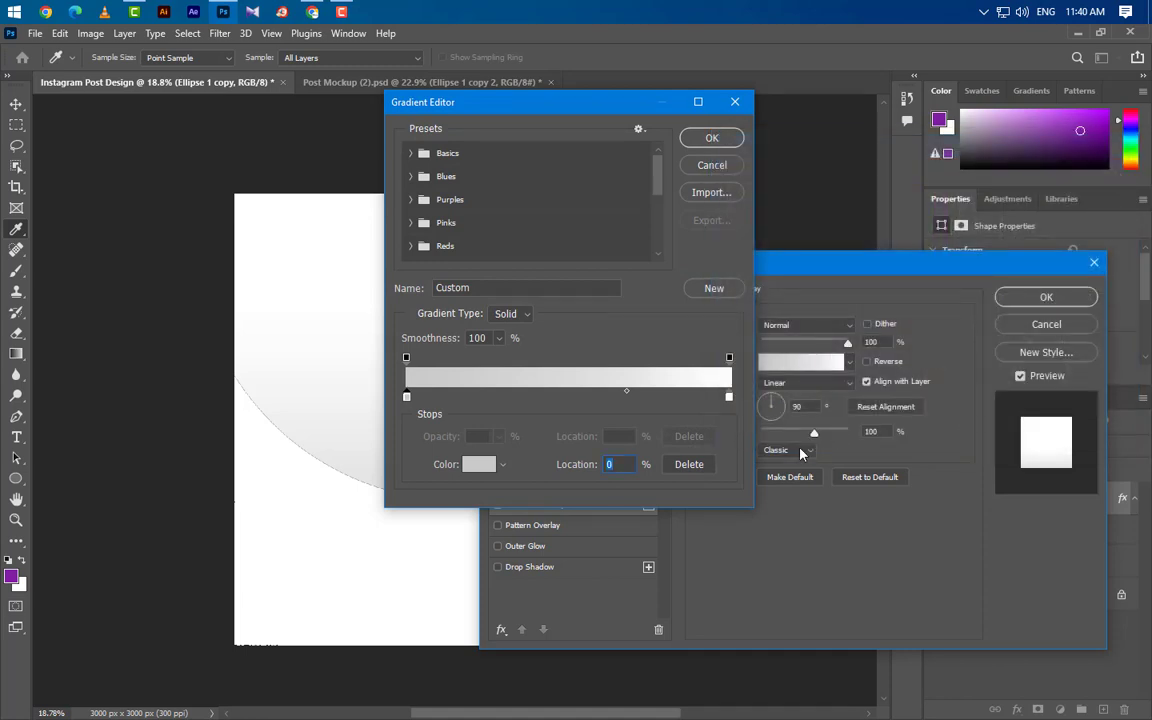
{"action": "left_click", "coordinate": [728, 398]}
{"action": "double_click", "coordinate": [729, 398]}
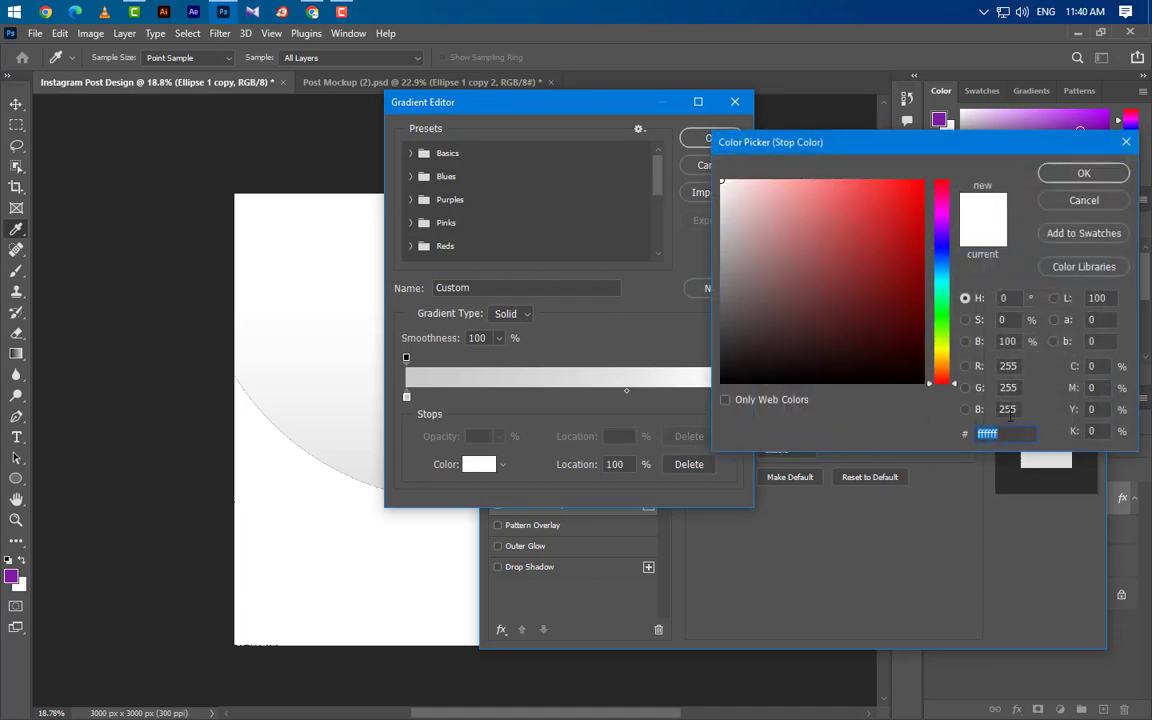
{"action": "left_click", "coordinate": [1083, 173]}
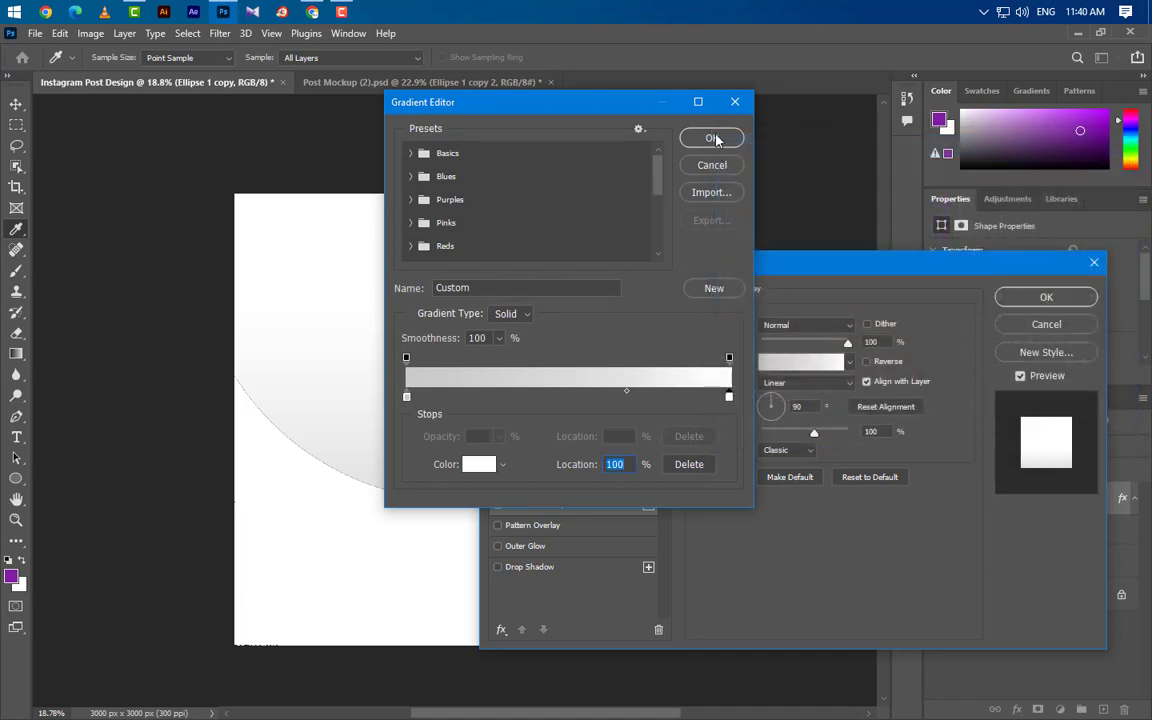
{"action": "left_click", "coordinate": [704, 138]}
Step: Apply the linear overlay with 100% opacity, a 90° angle and 100% scale
{"action": "left_click", "coordinate": [870, 342]}
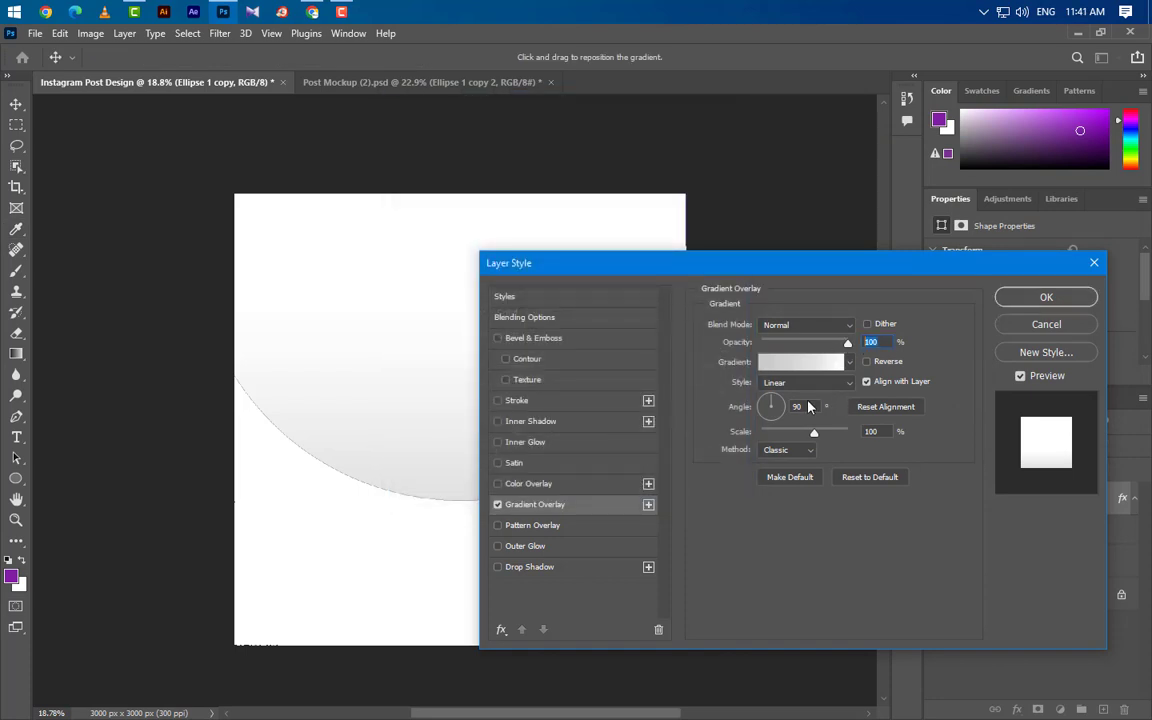
{"action": "left_click", "coordinate": [806, 406]}
{"action": "left_click", "coordinate": [871, 431]}
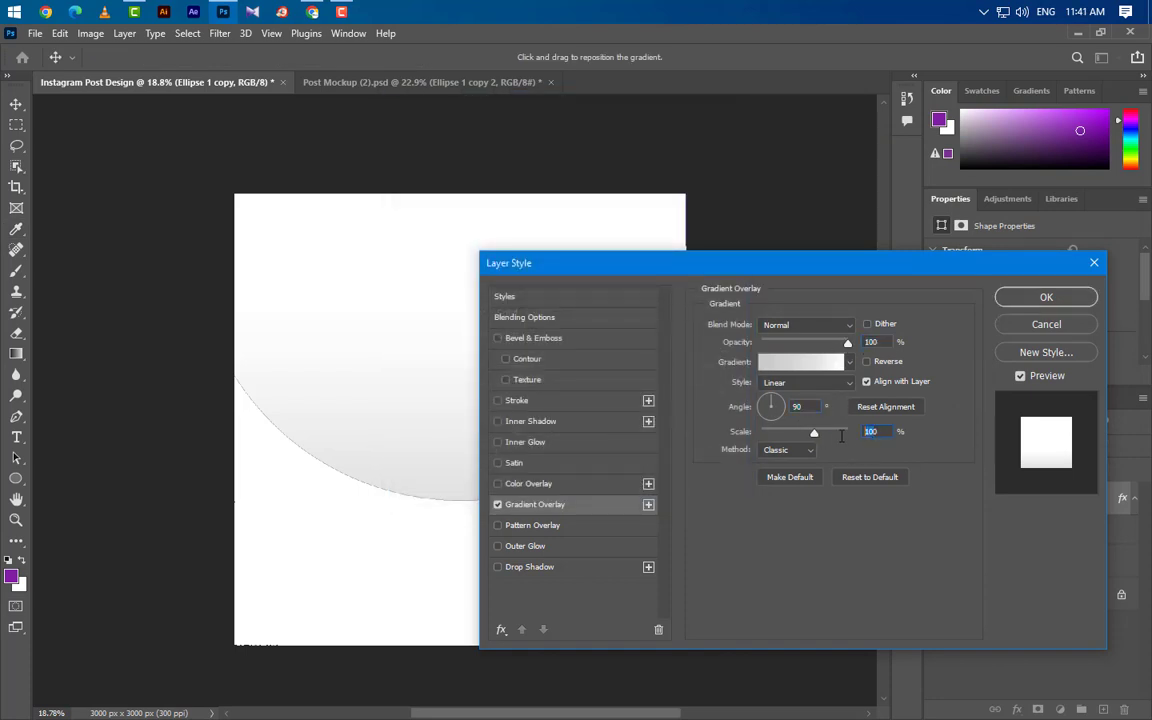
{"action": "left_click", "coordinate": [1043, 299]}
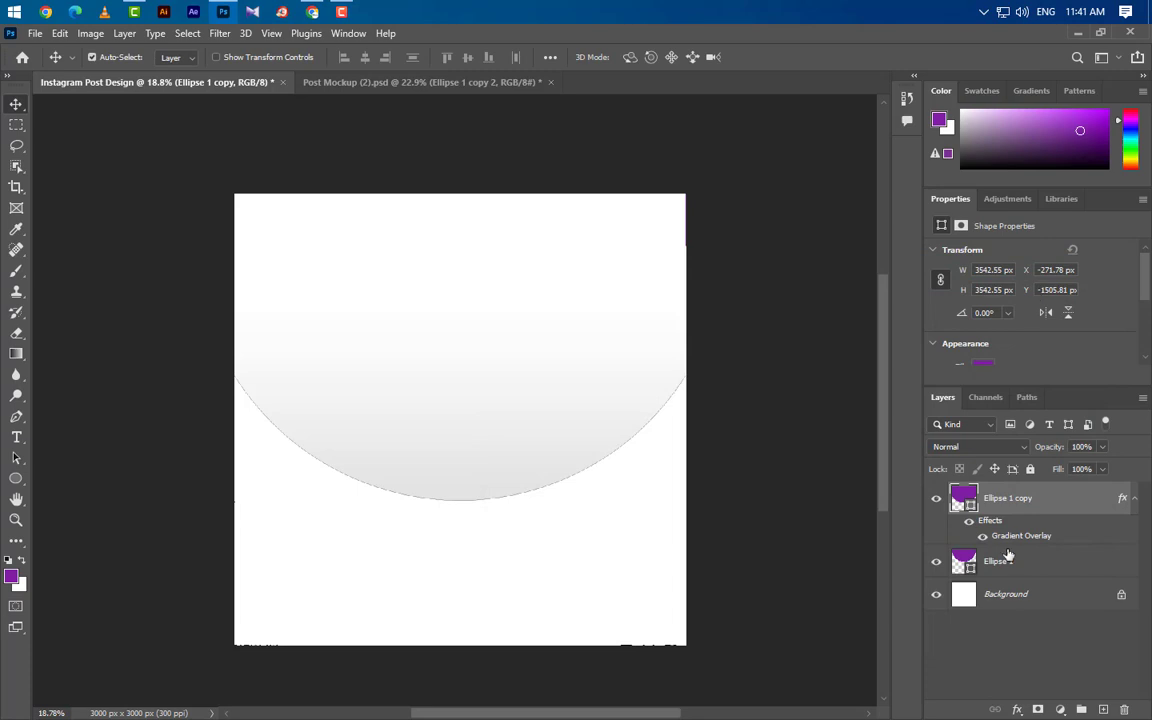
Step: Place Ellipse 1 copy beneath Ellipse 1 in the layer order and move it up to narrow the grey crescent below the purple circle
{"action": "left_click_drag", "start_coordinate": [1087, 503], "coordinate": [1073, 577]}
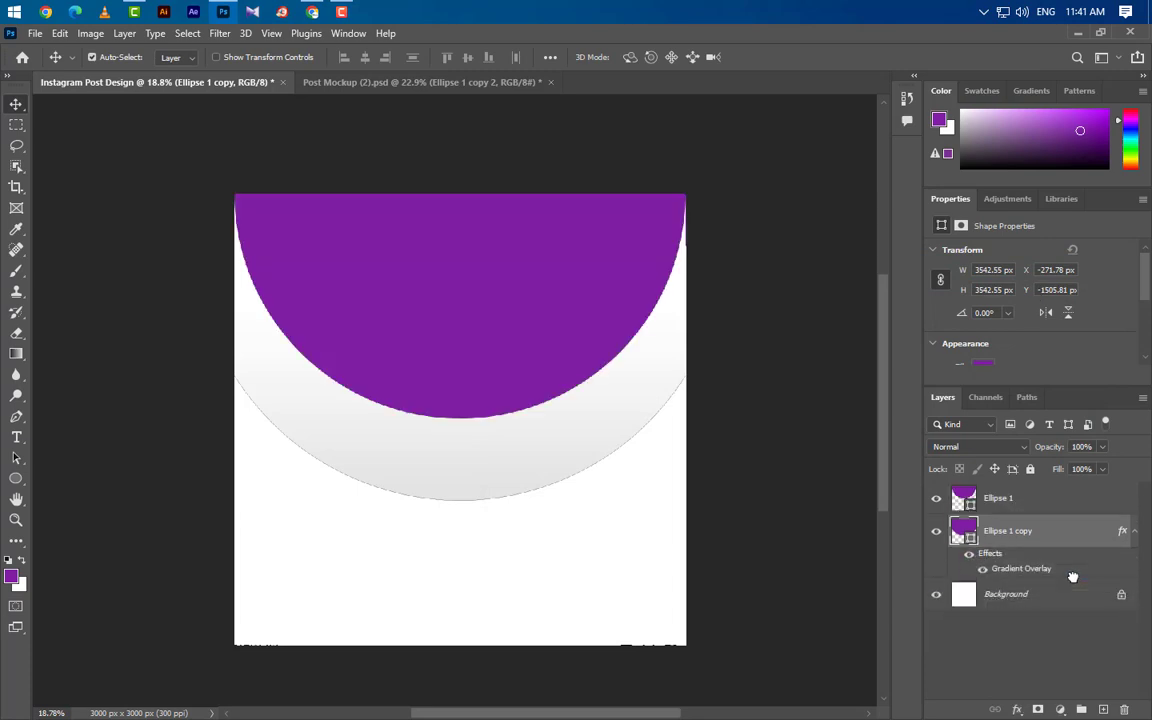
{"action": "key", "text": "ctrl+t"}
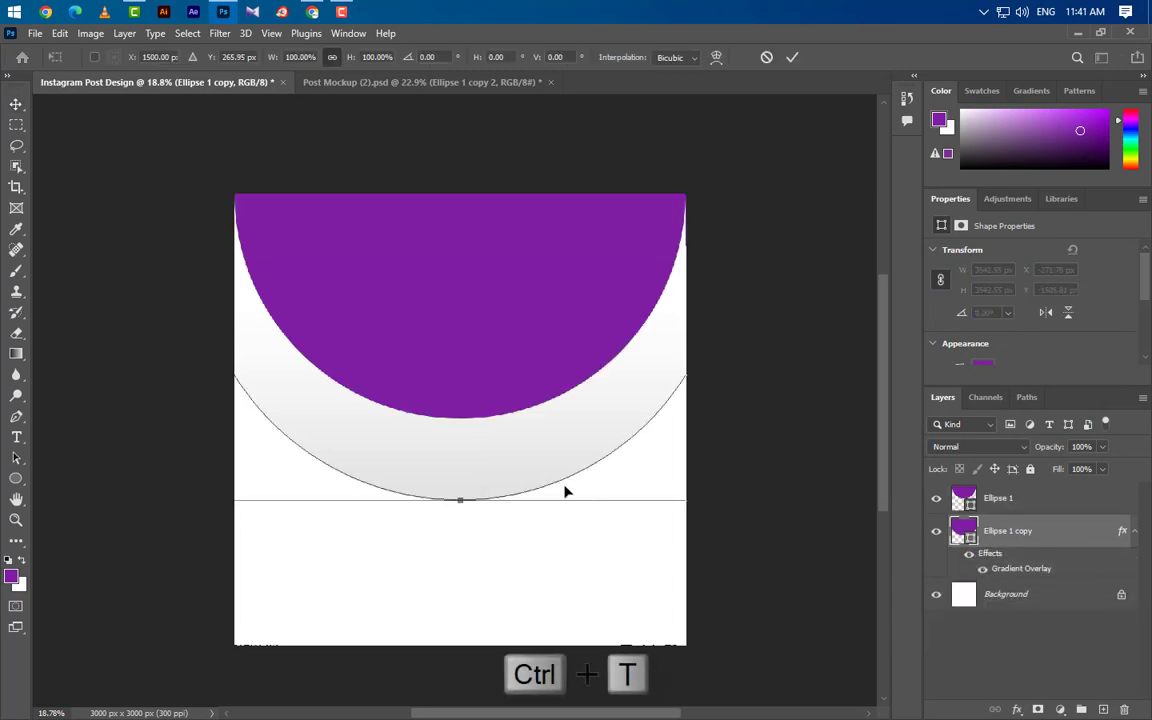
{"action": "left_click_drag", "start_coordinate": [496, 472], "coordinate": [499, 430]}
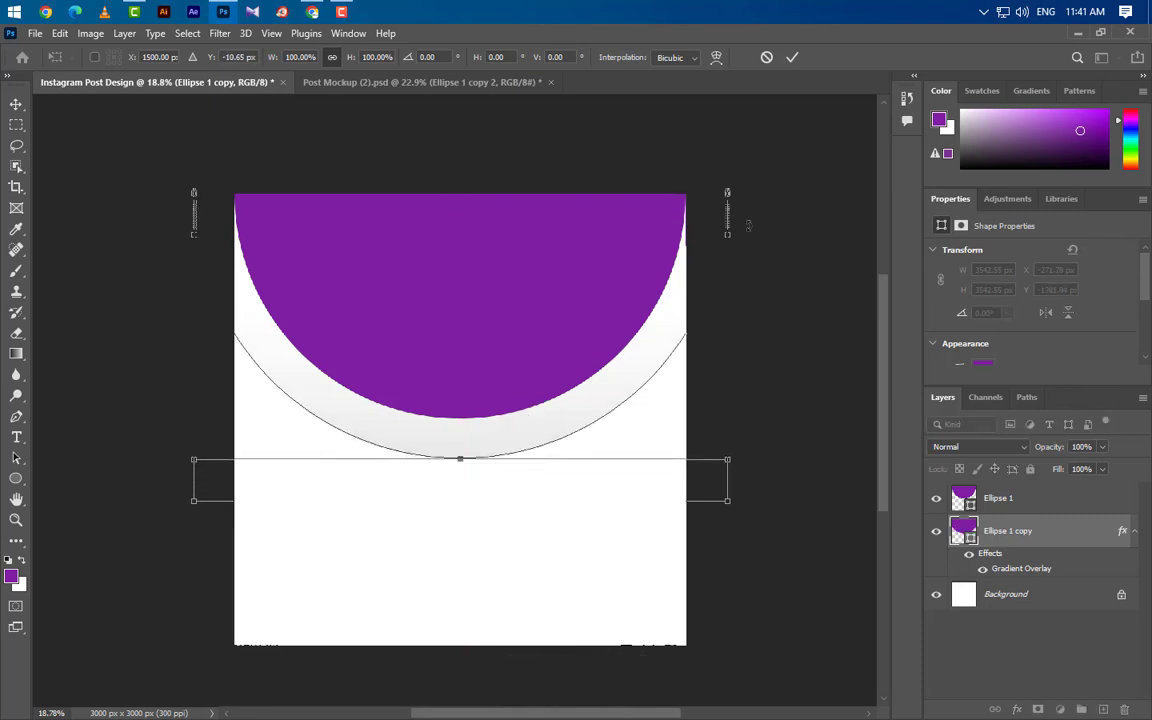
{"action": "left_click", "coordinate": [792, 58]}
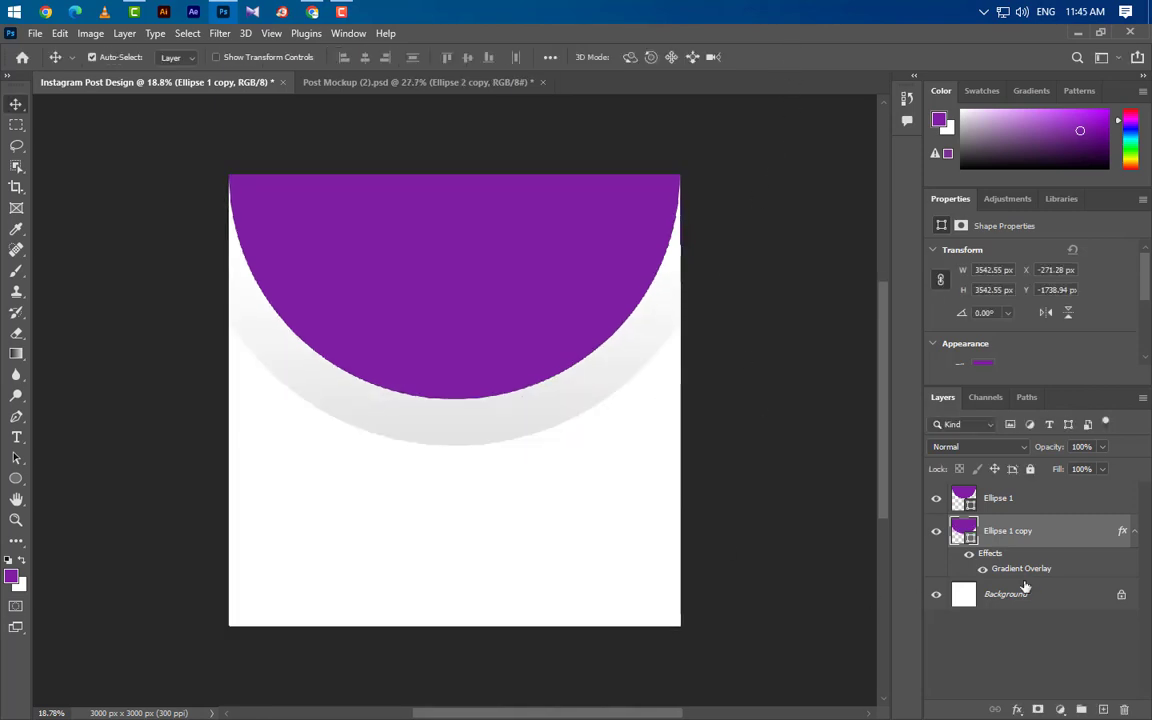
Step: Draw a circle on a new layer above Ellipse 1 and set its size to 1340 × 1340 px
{"action": "left_click", "coordinate": [1052, 500]}
{"action": "left_click", "coordinate": [1102, 709]}
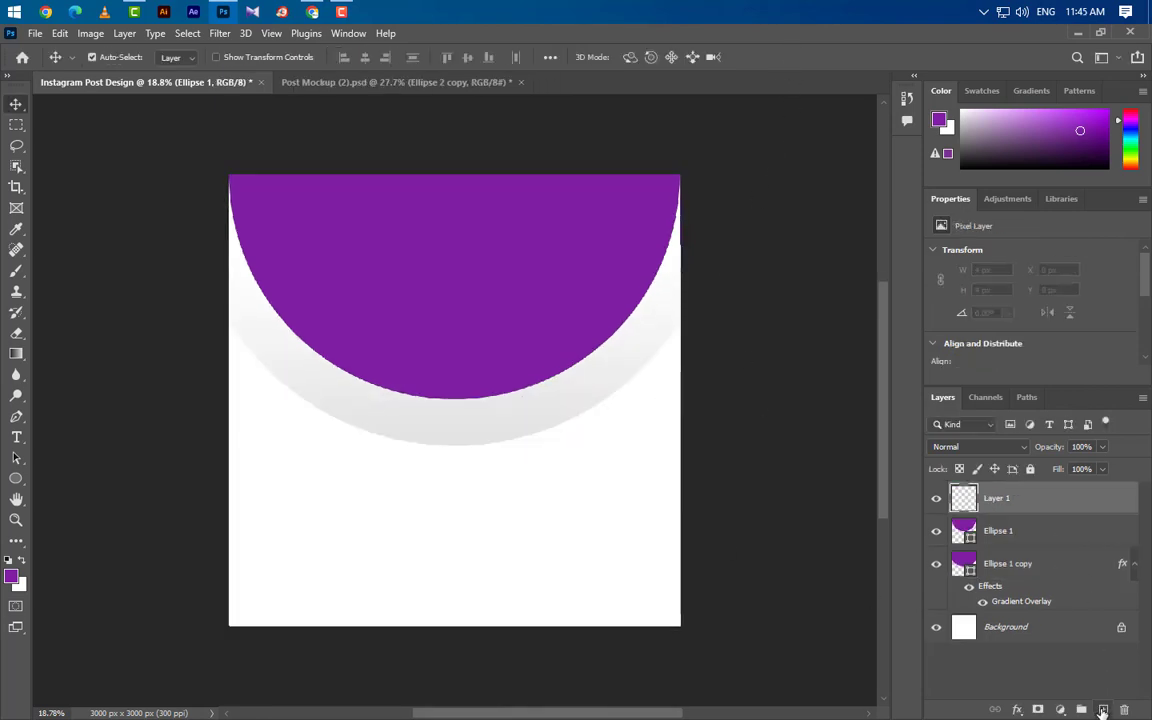
{"action": "left_click", "coordinate": [16, 478]}
{"action": "left_click_drag", "start_coordinate": [345, 321], "coordinate": [548, 560]}
{"action": "left_click", "coordinate": [993, 269]}
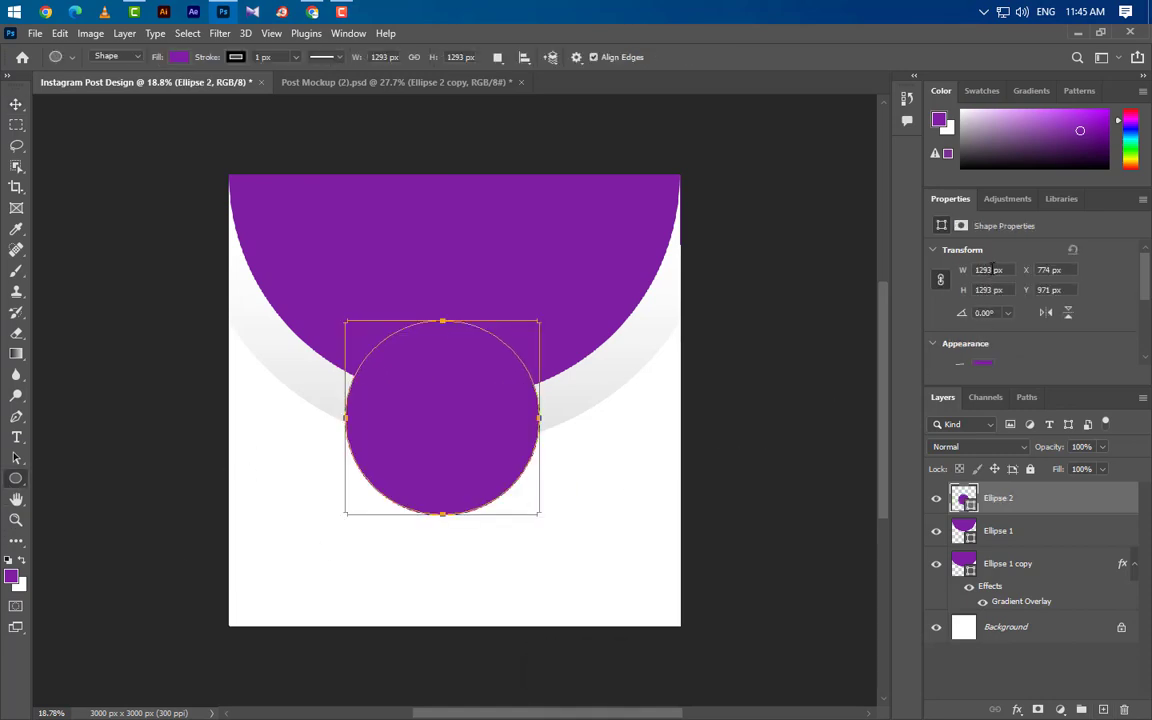
{"action": "type", "text": "1340"}
{"action": "key", "text": "Return"}
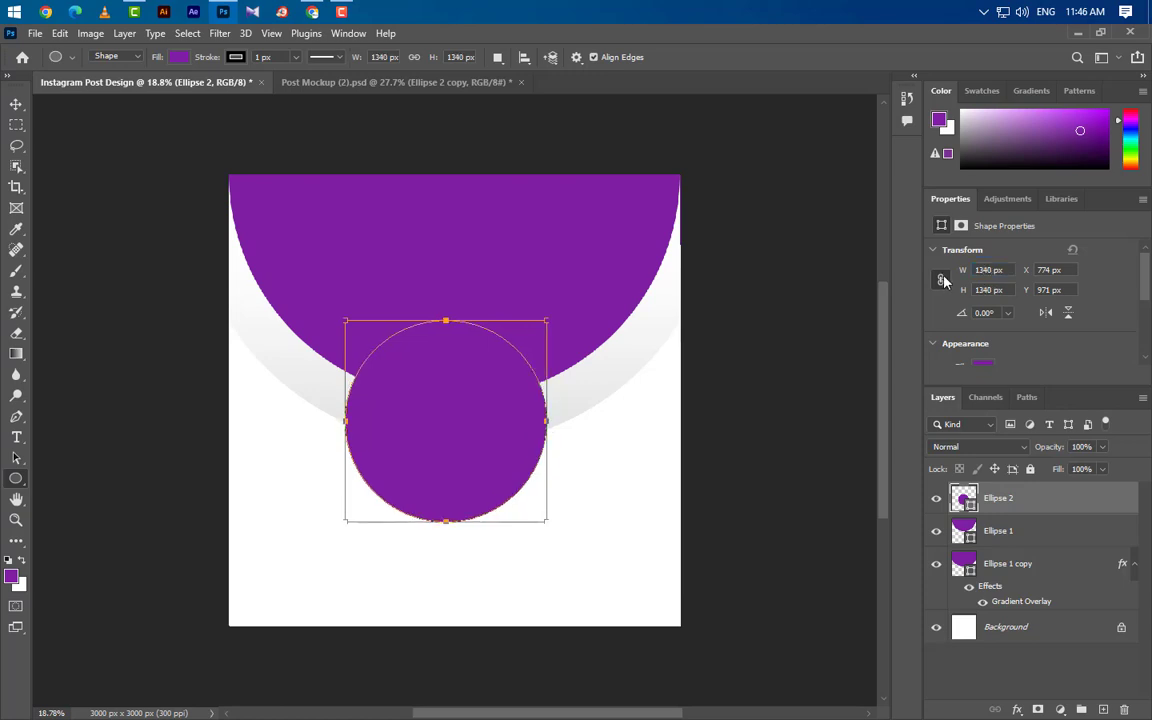
Step: Move the 1340 px circle to the exact centre of the canvas
{"action": "left_click", "coordinate": [16, 104]}
{"action": "key", "text": "ctrl+t"}
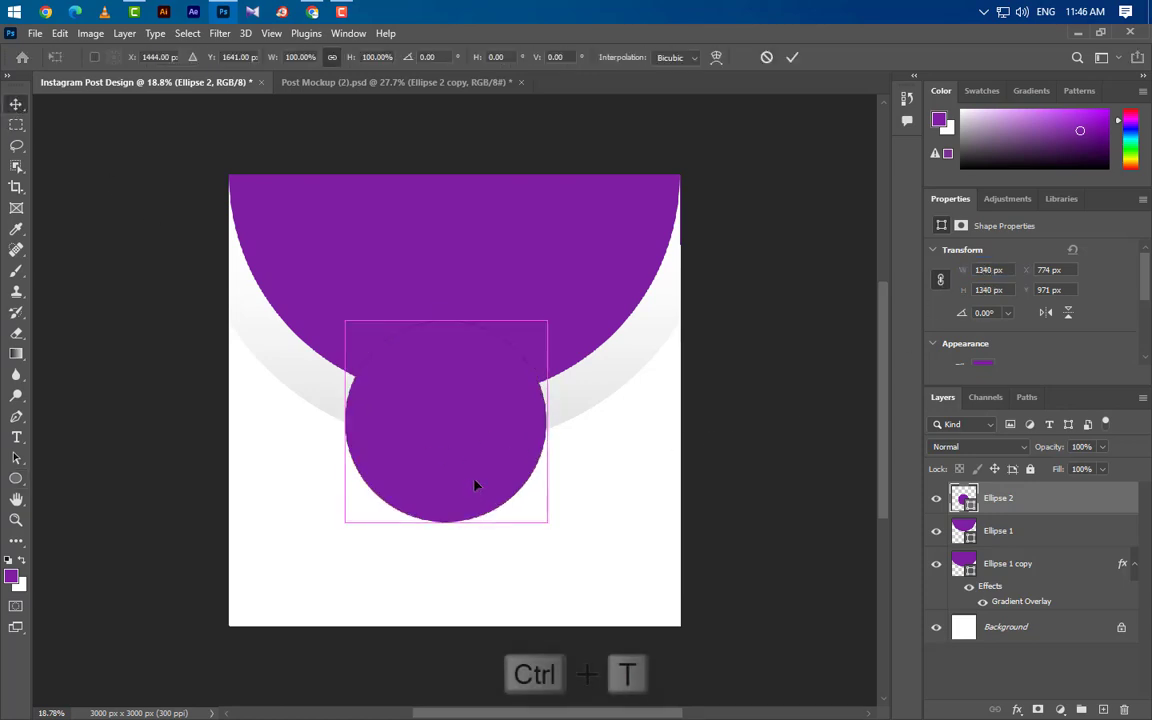
{"action": "left_click_drag", "start_coordinate": [481, 474], "coordinate": [486, 456]}
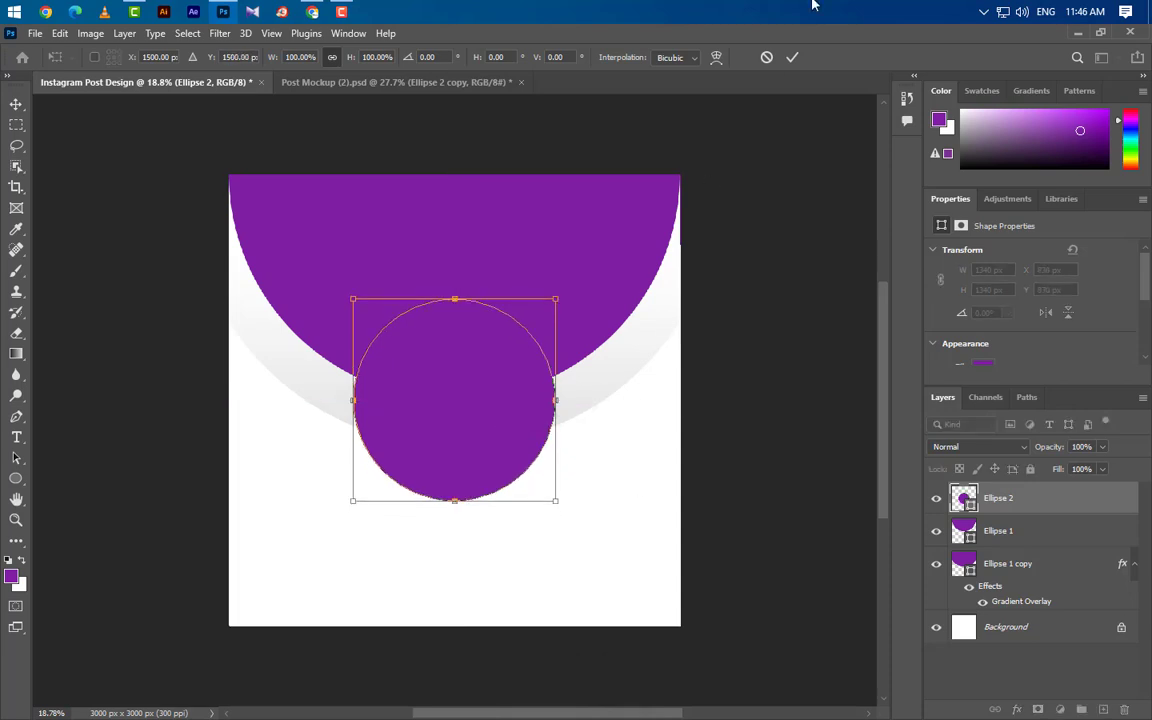
{"action": "left_click", "coordinate": [793, 57]}
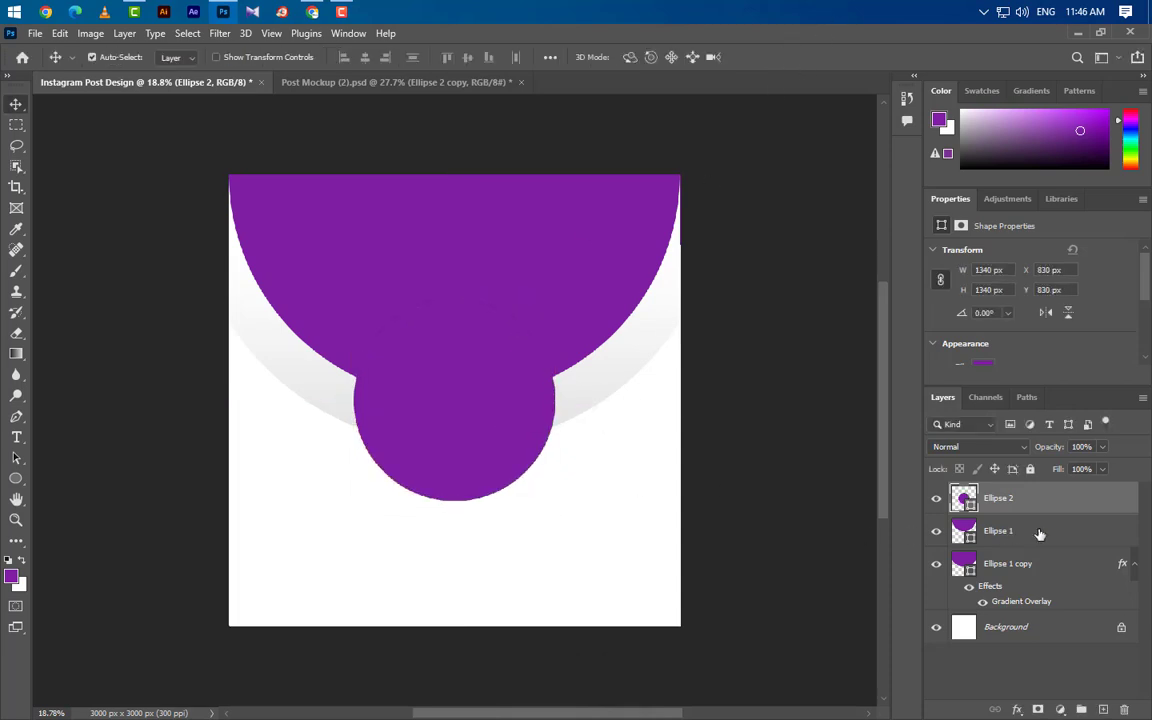
Step: Duplicate the Ellipse 2 layer and turn the copy into a ring with a 20 px black stroke and no fill
{"action": "left_click_drag", "start_coordinate": [1091, 507], "coordinate": [1106, 709]}
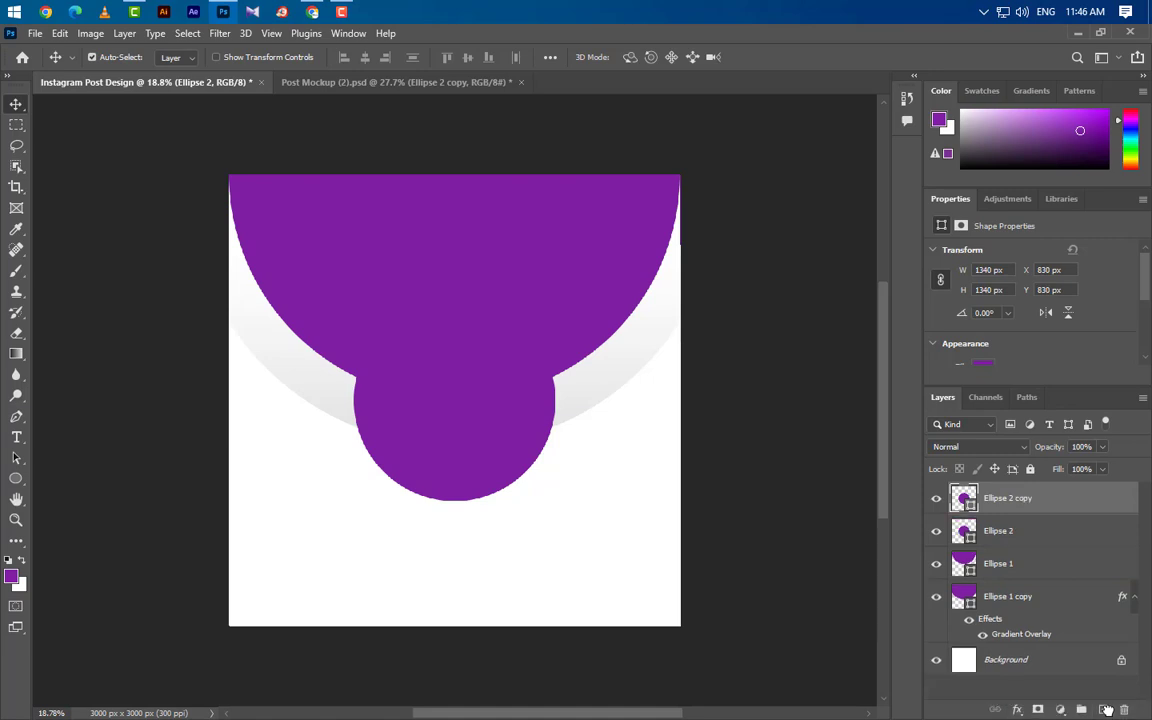
{"action": "left_click", "coordinate": [16, 480]}
{"action": "left_click", "coordinate": [16, 480]}
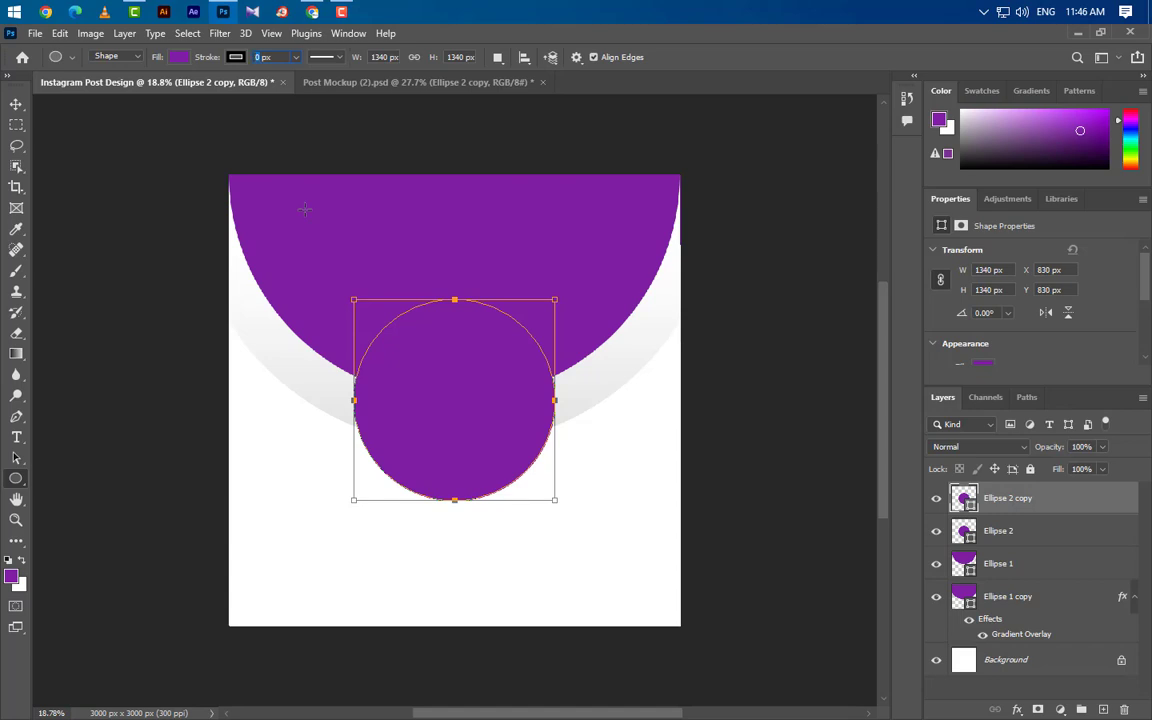
{"action": "type", "text": "20"}
{"action": "key", "text": "Return"}
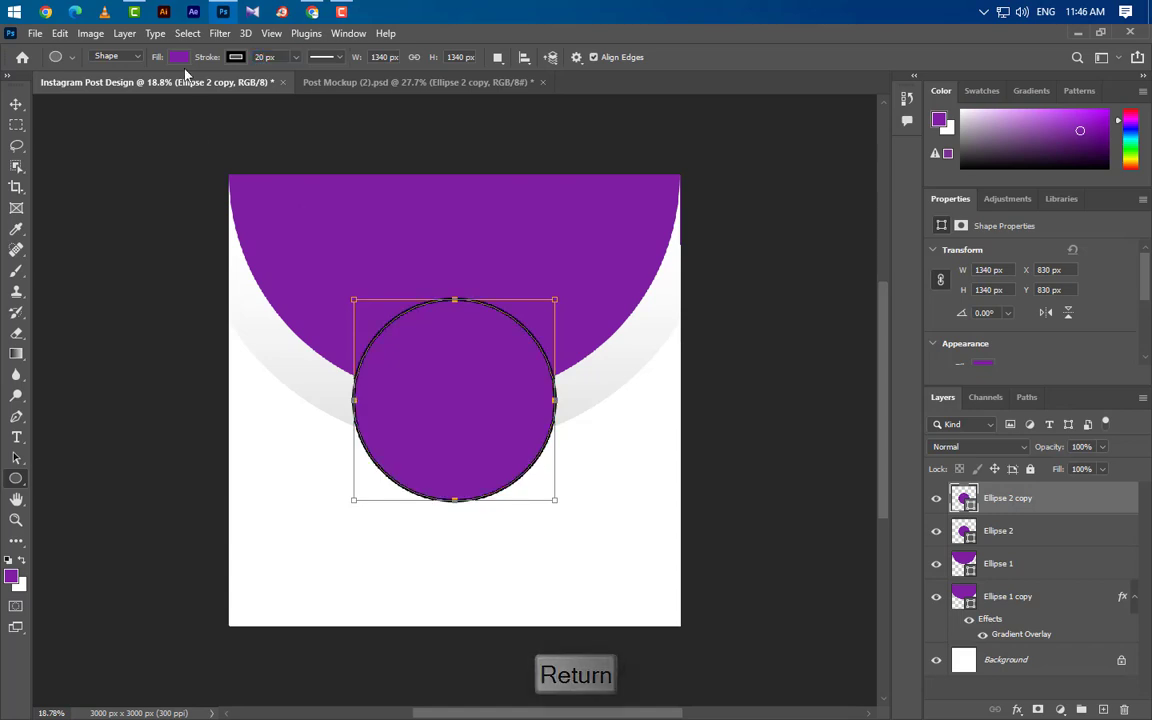
{"action": "left_click", "coordinate": [179, 57]}
{"action": "left_click", "coordinate": [86, 88]}
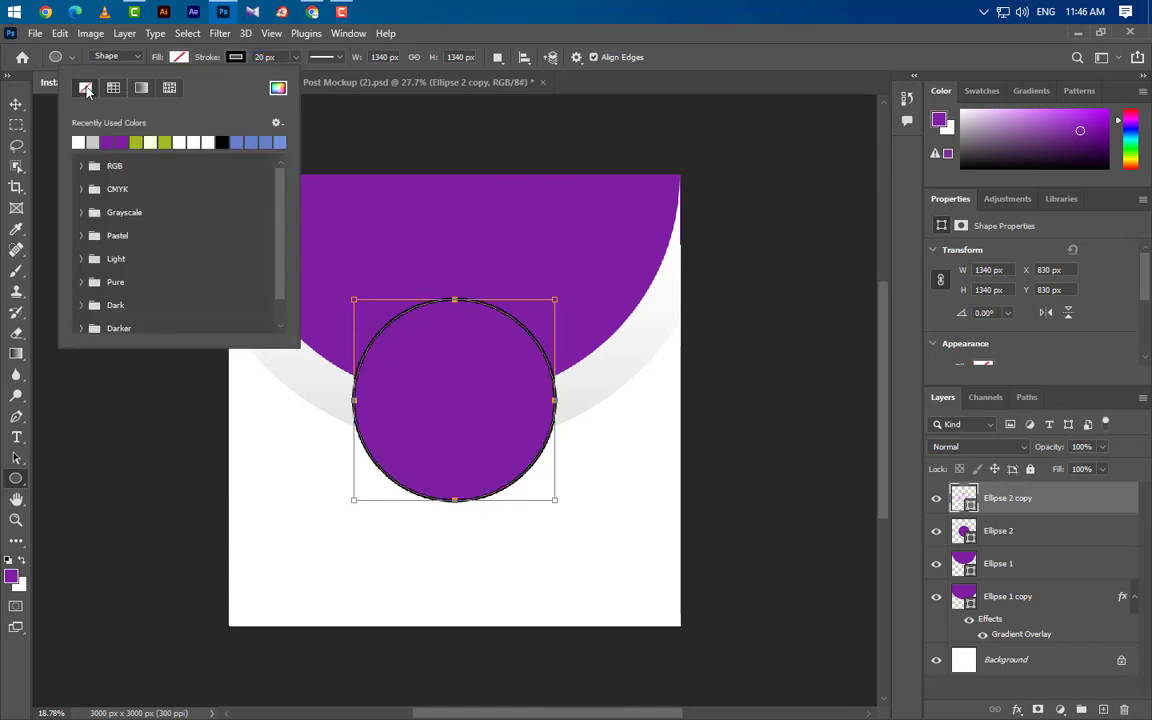
{"action": "left_click", "coordinate": [16, 104]}
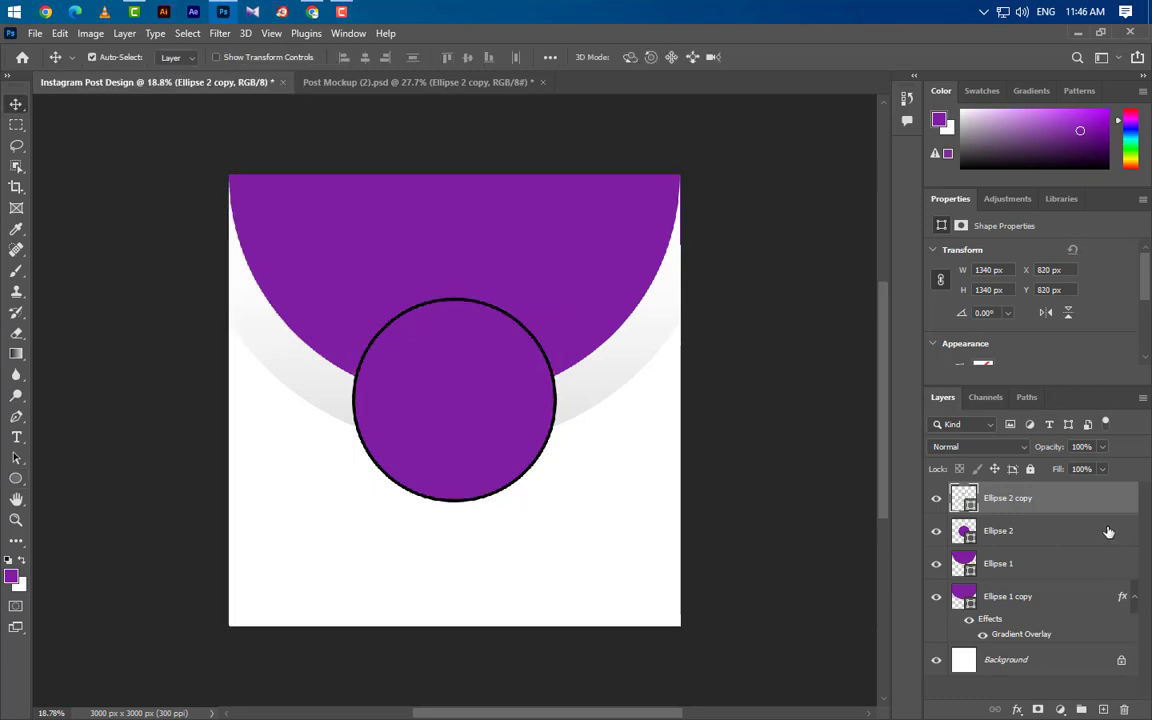
Step: Add a gradient overlay to the Ellipse 2 copy ring running from #4c2181 to #ad1bba
{"action": "double_click", "coordinate": [1101, 507]}
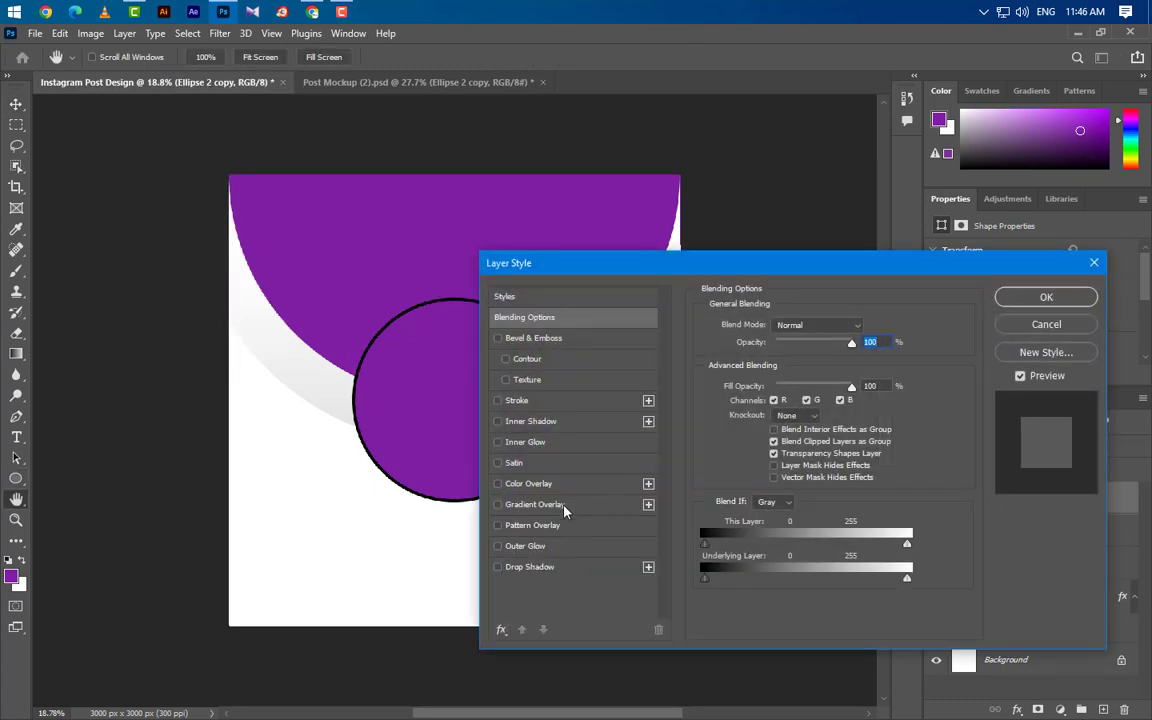
{"action": "left_click", "coordinate": [535, 504]}
{"action": "left_click_drag", "start_coordinate": [795, 269], "coordinate": [969, 261]}
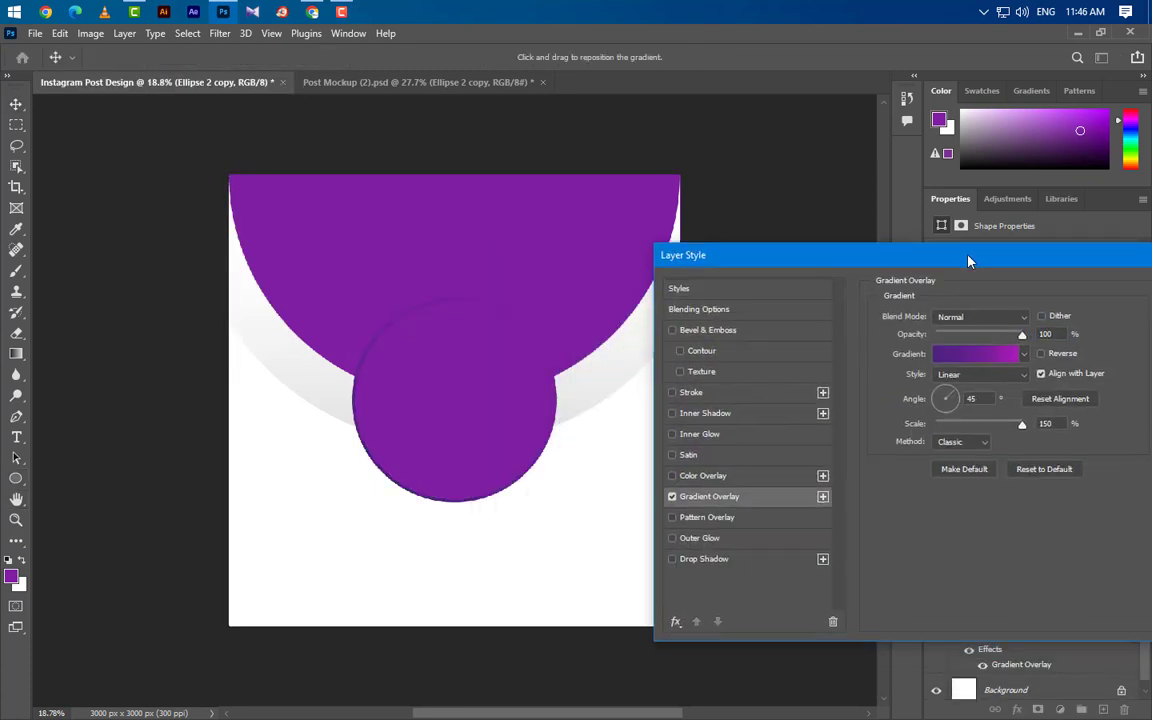
{"action": "left_click", "coordinate": [995, 359]}
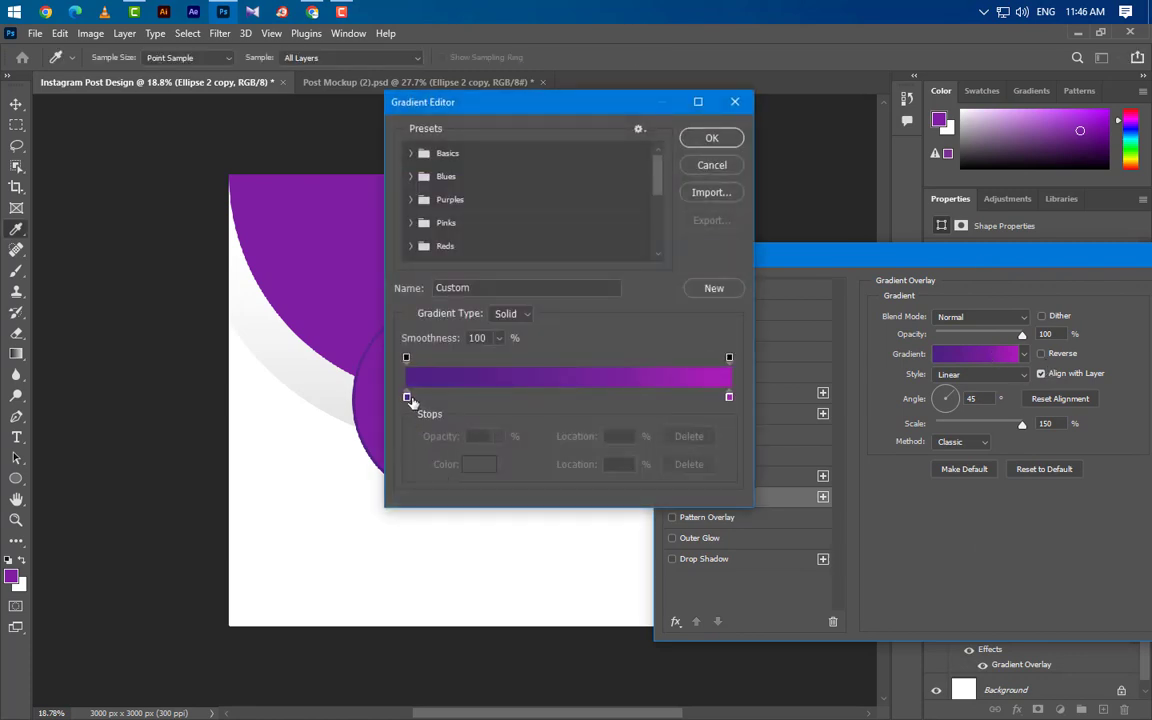
{"action": "left_click", "coordinate": [407, 397]}
{"action": "double_click", "coordinate": [407, 397]}
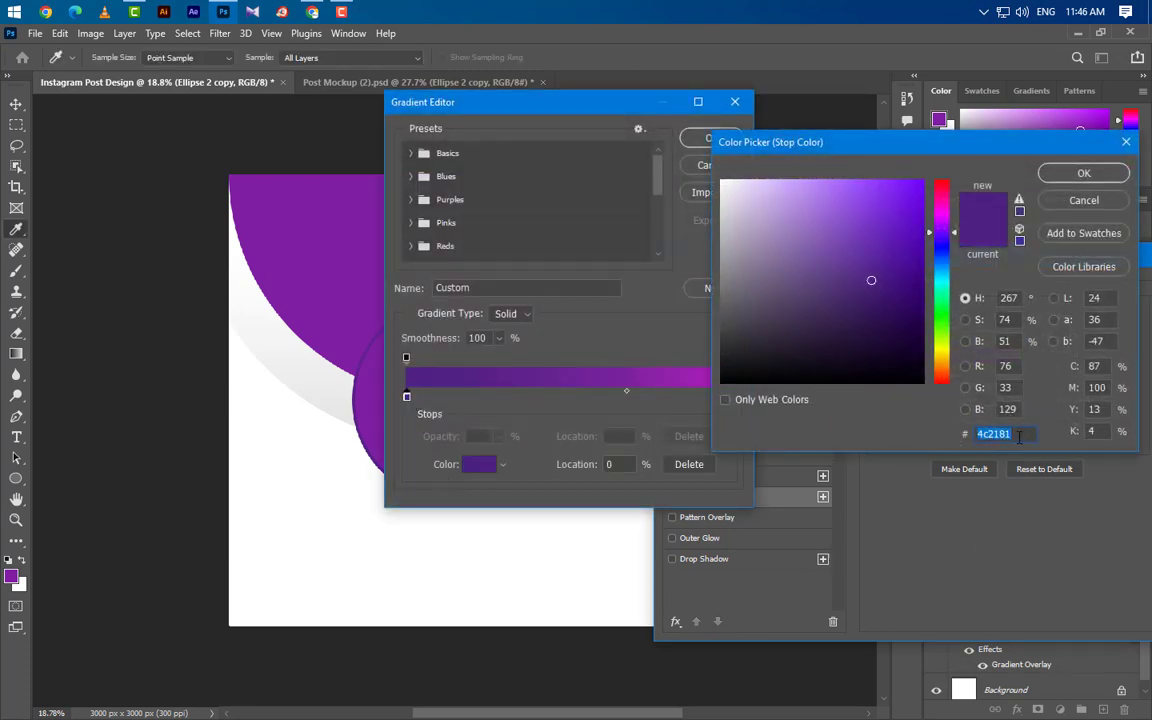
{"action": "left_click", "coordinate": [1083, 175]}
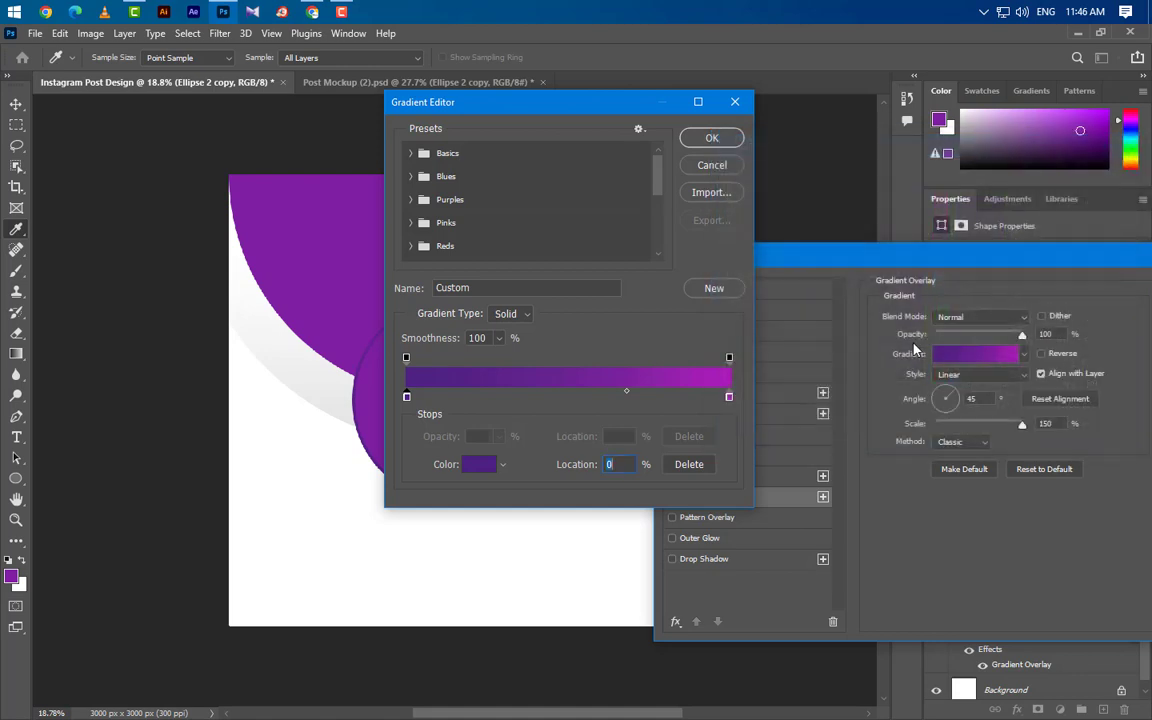
{"action": "left_click", "coordinate": [729, 397]}
{"action": "double_click", "coordinate": [729, 397]}
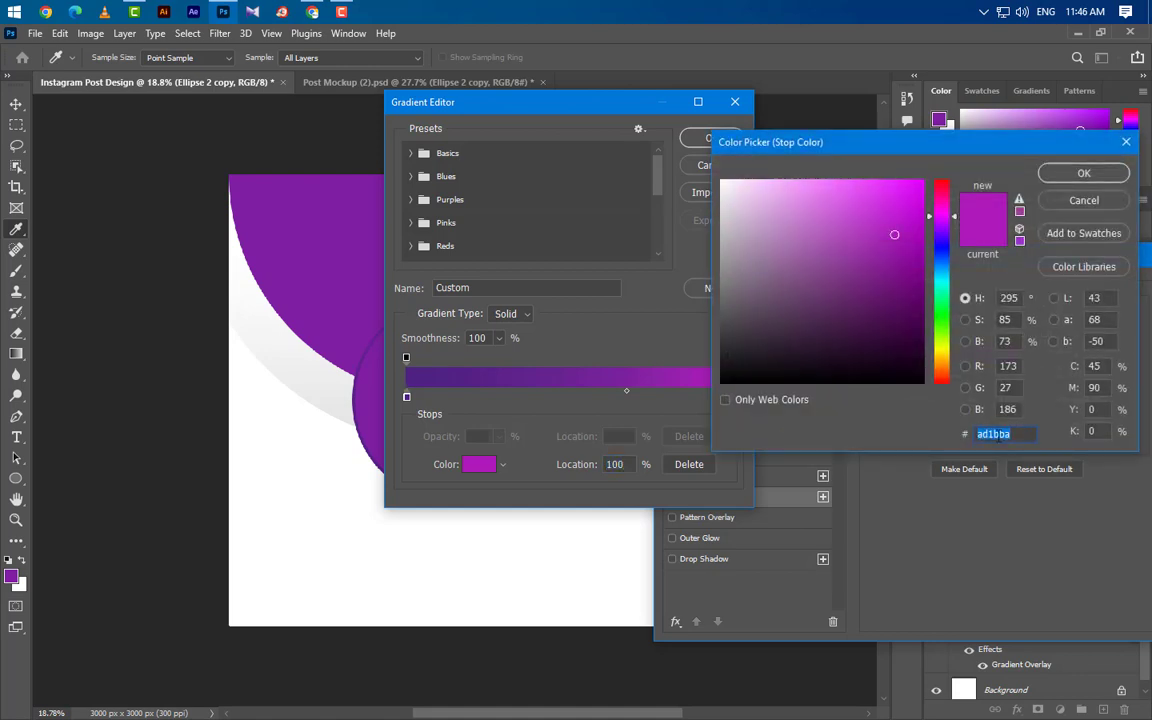
{"action": "left_click", "coordinate": [1046, 176]}
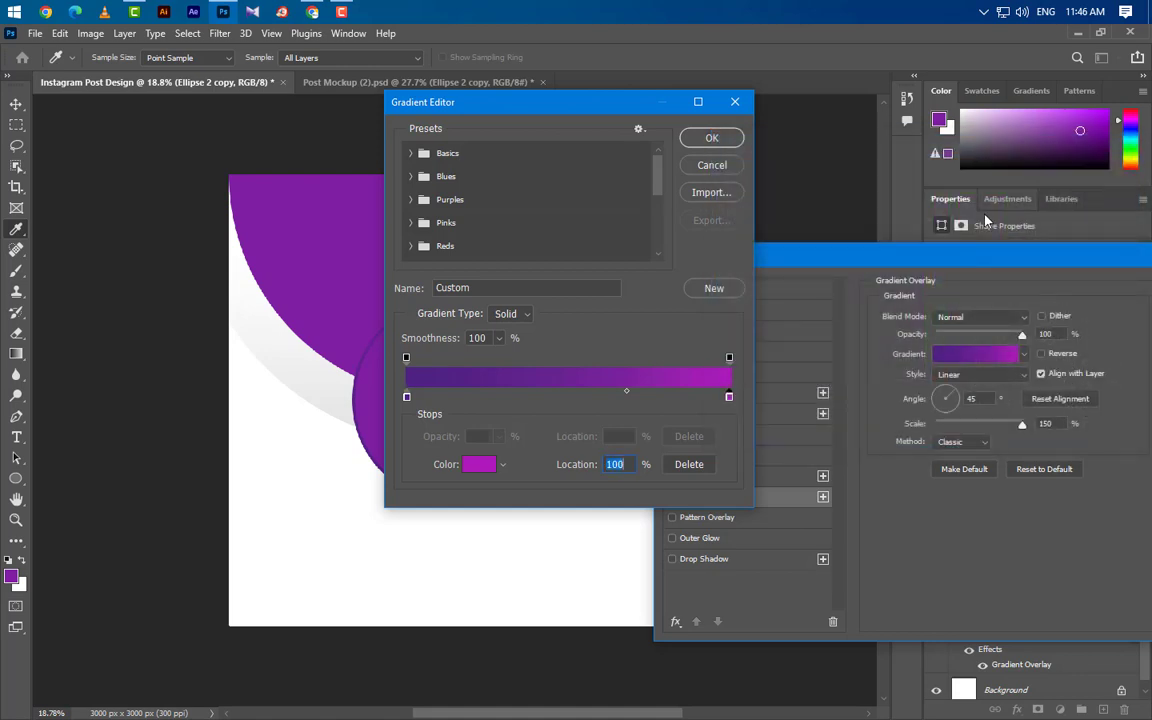
{"action": "left_click", "coordinate": [700, 137]}
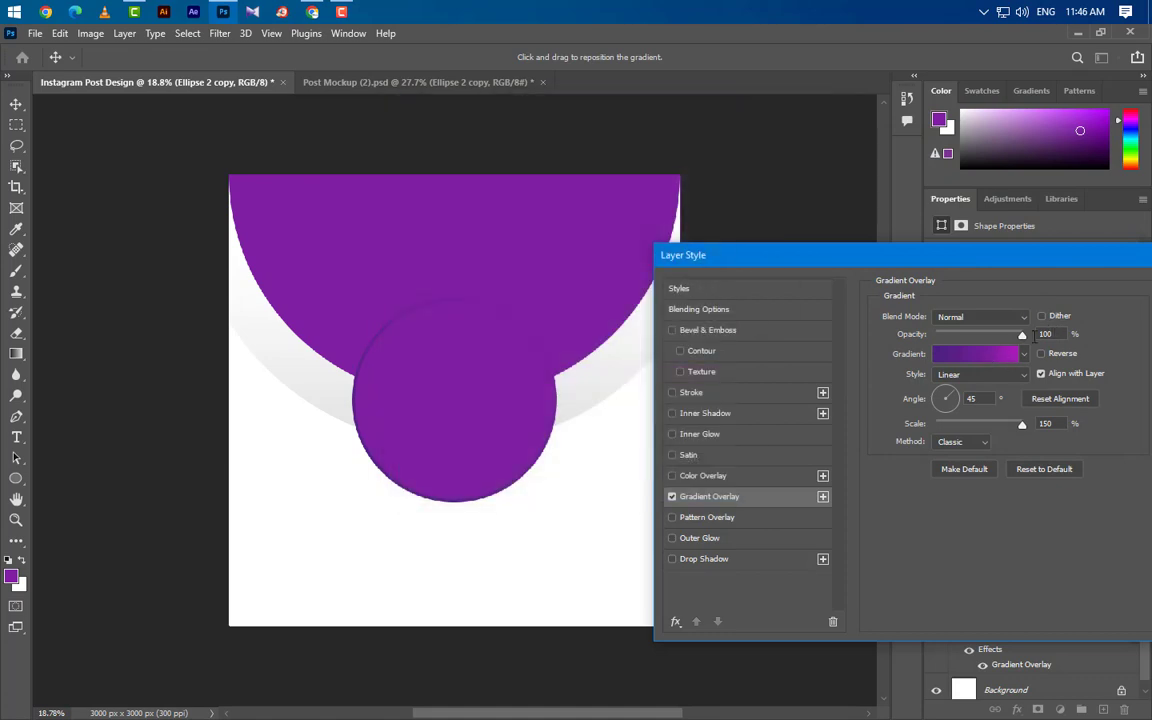
Step: Apply the ring's linear gradient overlay with a 45° angle and 150% scale
{"action": "left_click", "coordinate": [988, 398]}
{"action": "left_click", "coordinate": [1040, 424]}
{"action": "left_click_drag", "start_coordinate": [1045, 256], "coordinate": [741, 296]}
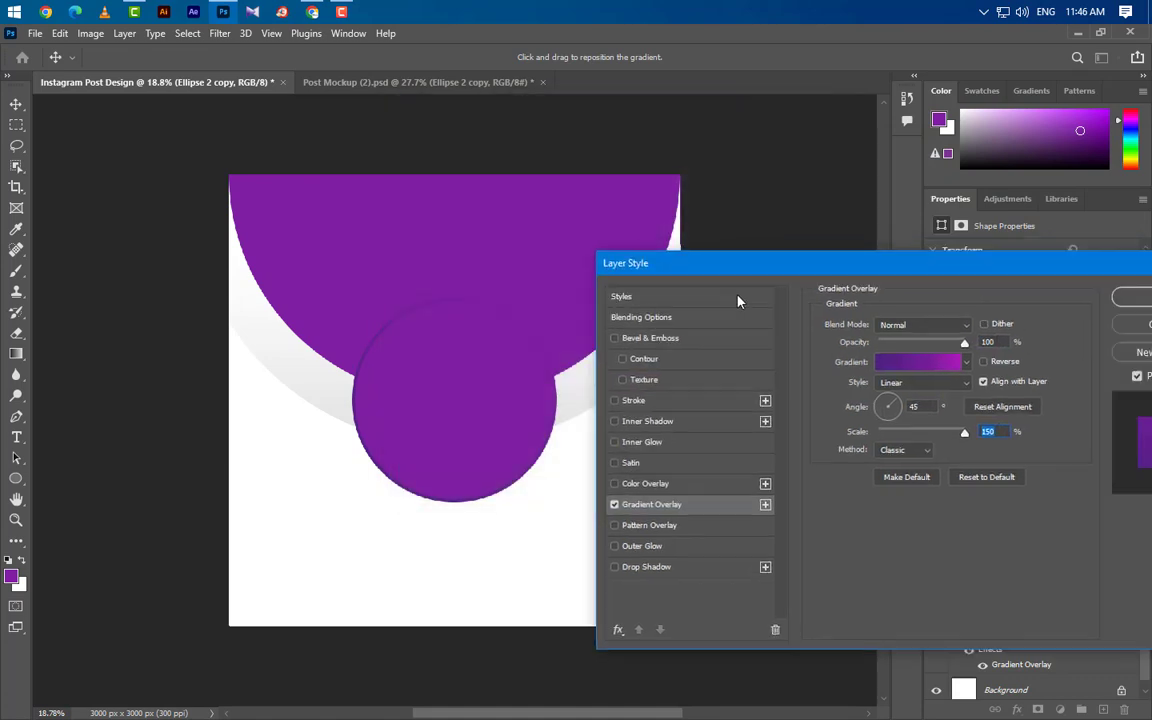
{"action": "left_click", "coordinate": [885, 330]}
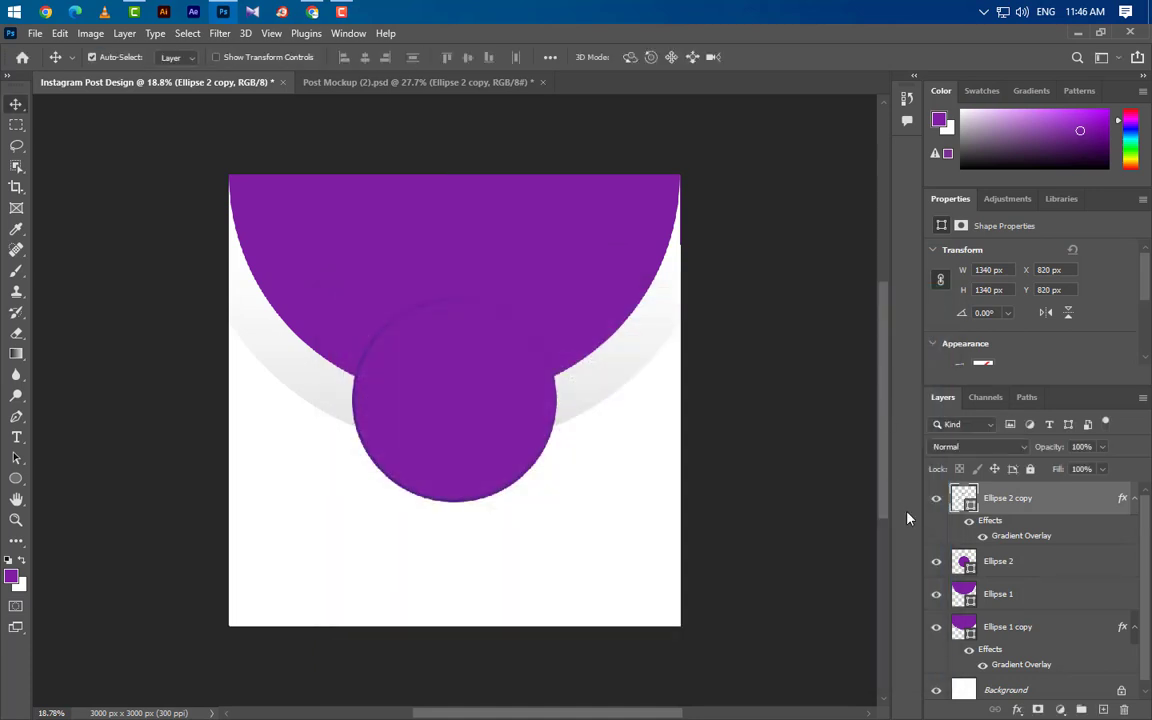
Step: Change the fill of Ellipse 2 to light grey #eaeaeb, sampled from the crescent beside the circle
{"action": "left_click", "coordinate": [1040, 565]}
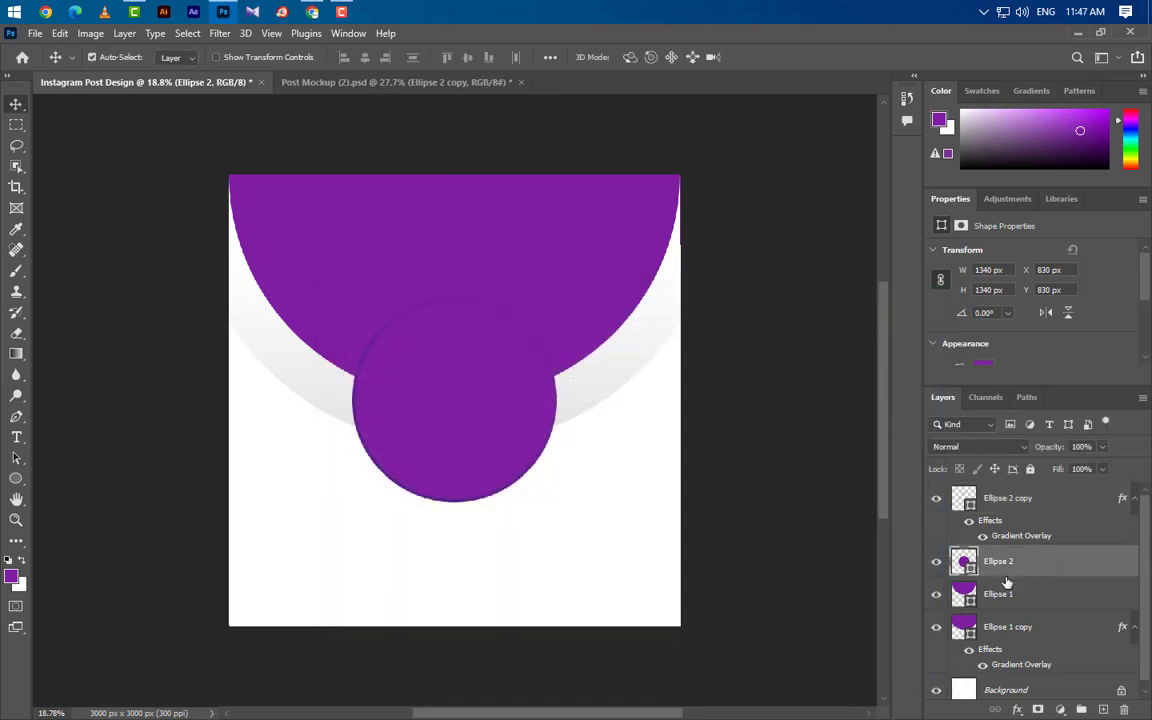
{"action": "double_click", "coordinate": [961, 561]}
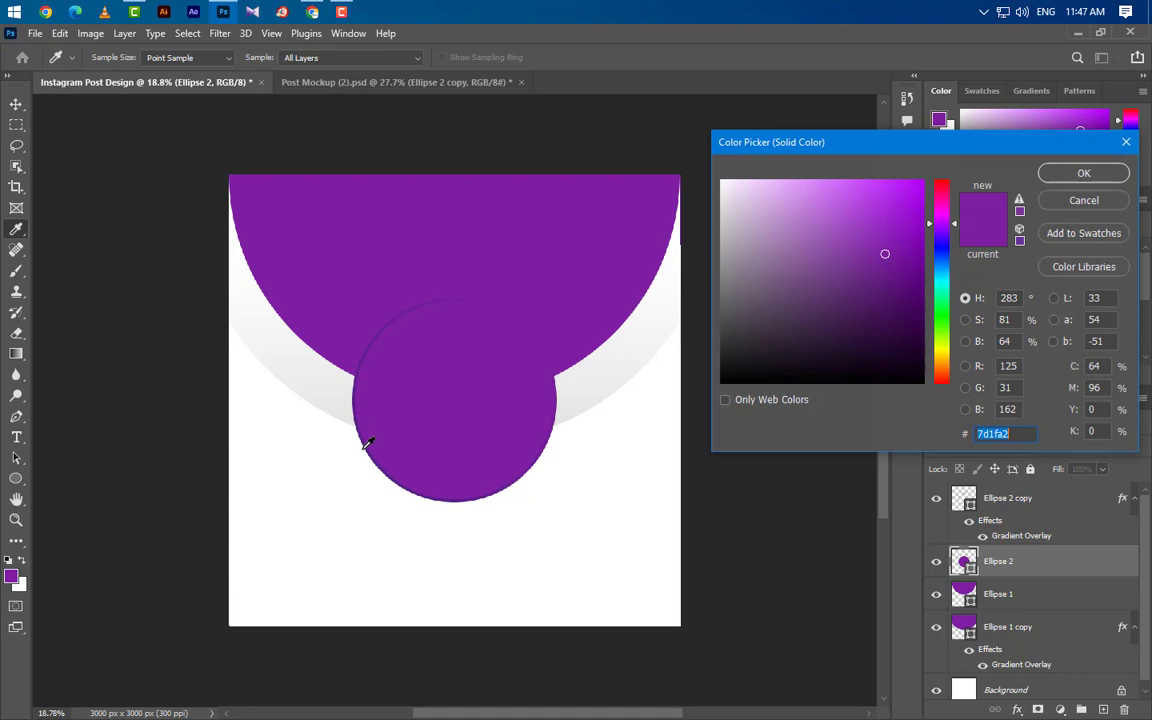
{"action": "left_click", "coordinate": [351, 388]}
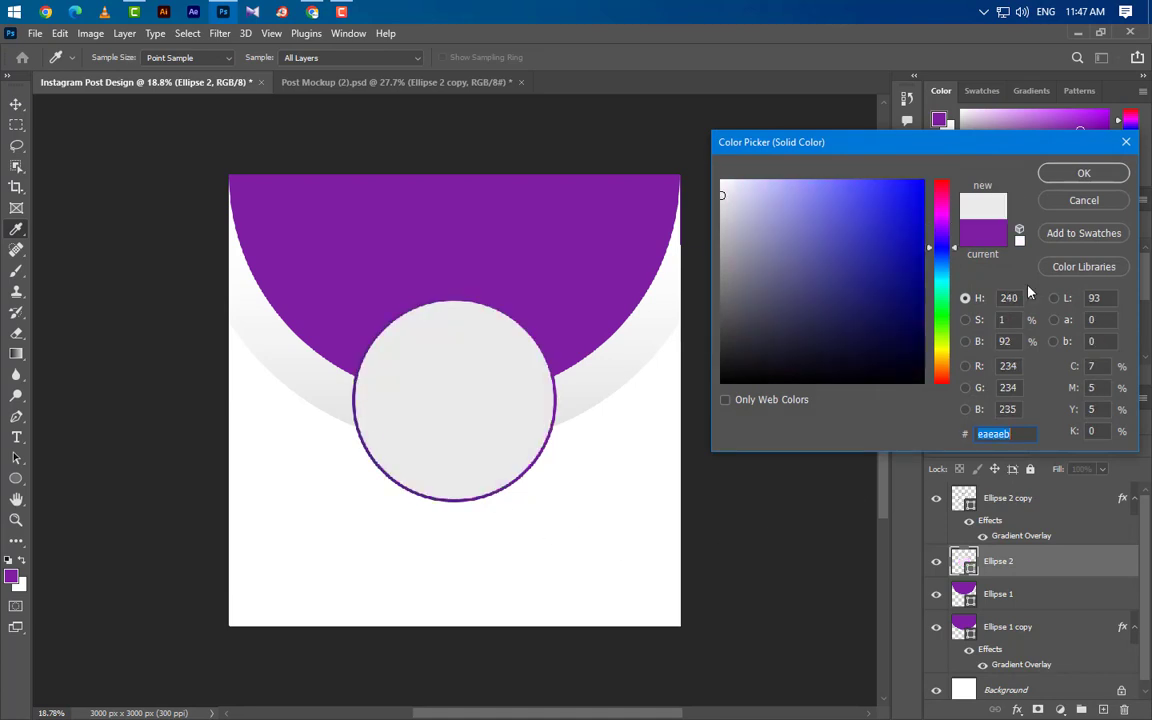
{"action": "left_click", "coordinate": [1081, 174]}
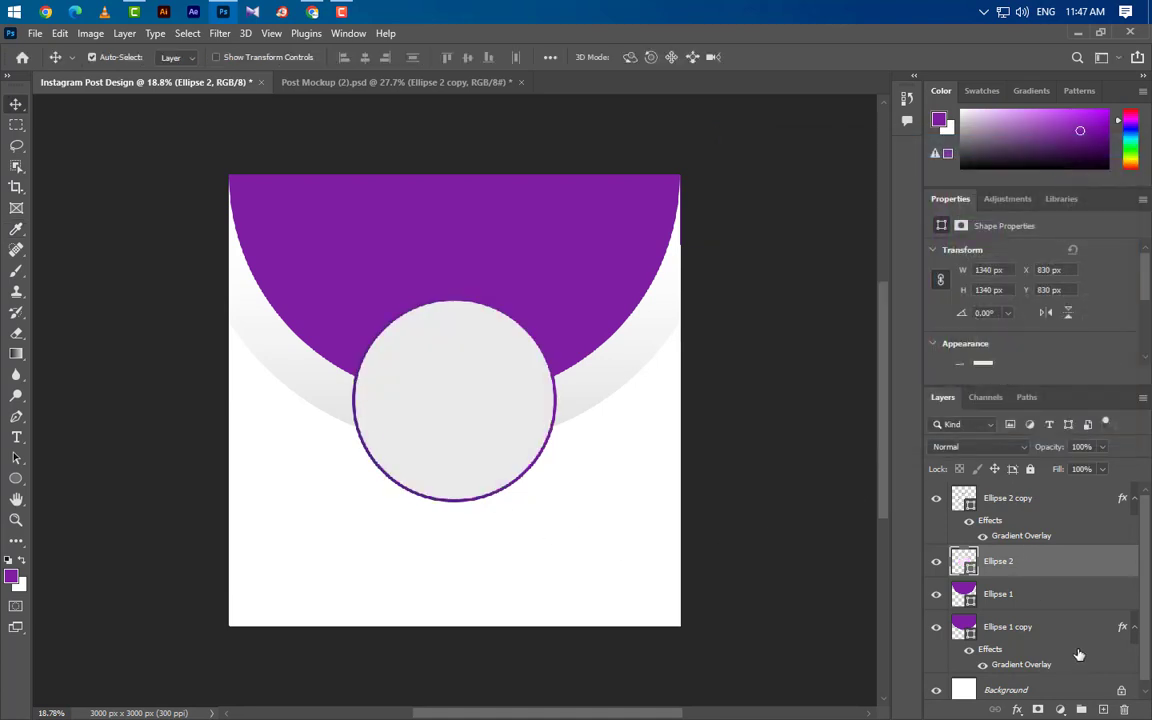
Step: Duplicate the Ellipse 2 layer and give the copy a 65 px stroke layer style positioned outside
{"action": "left_click_drag", "start_coordinate": [1101, 576], "coordinate": [1103, 709]}
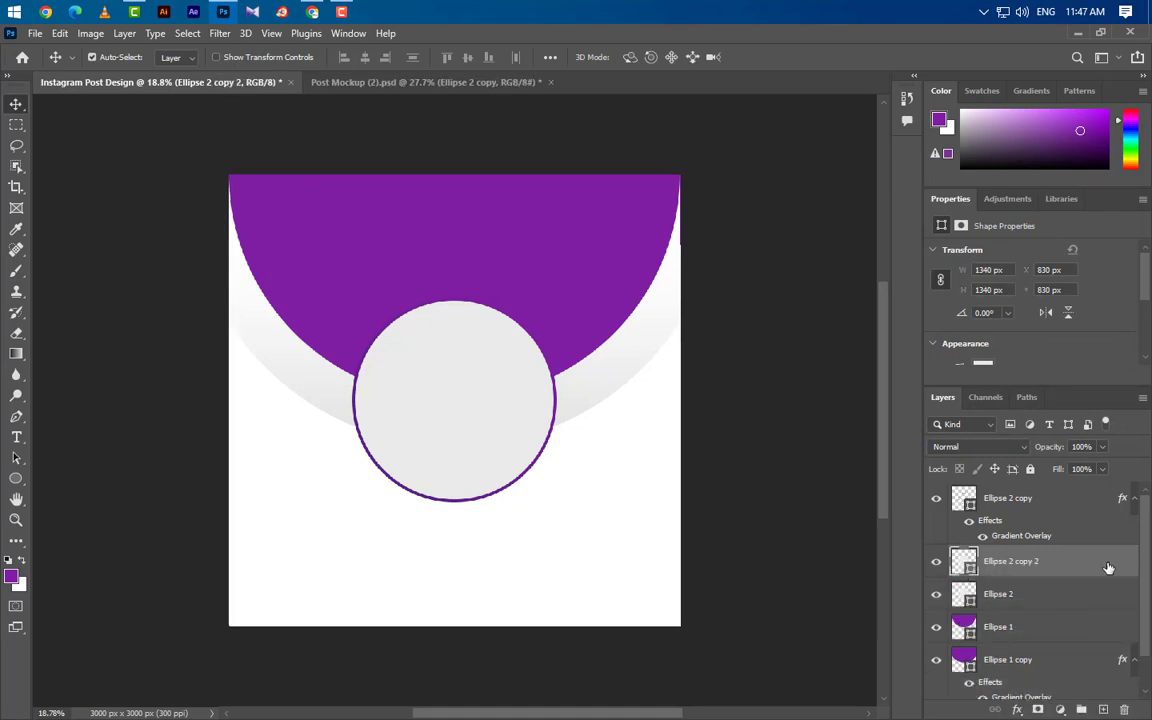
{"action": "double_click", "coordinate": [1108, 568]}
{"action": "left_click", "coordinate": [412, 436]}
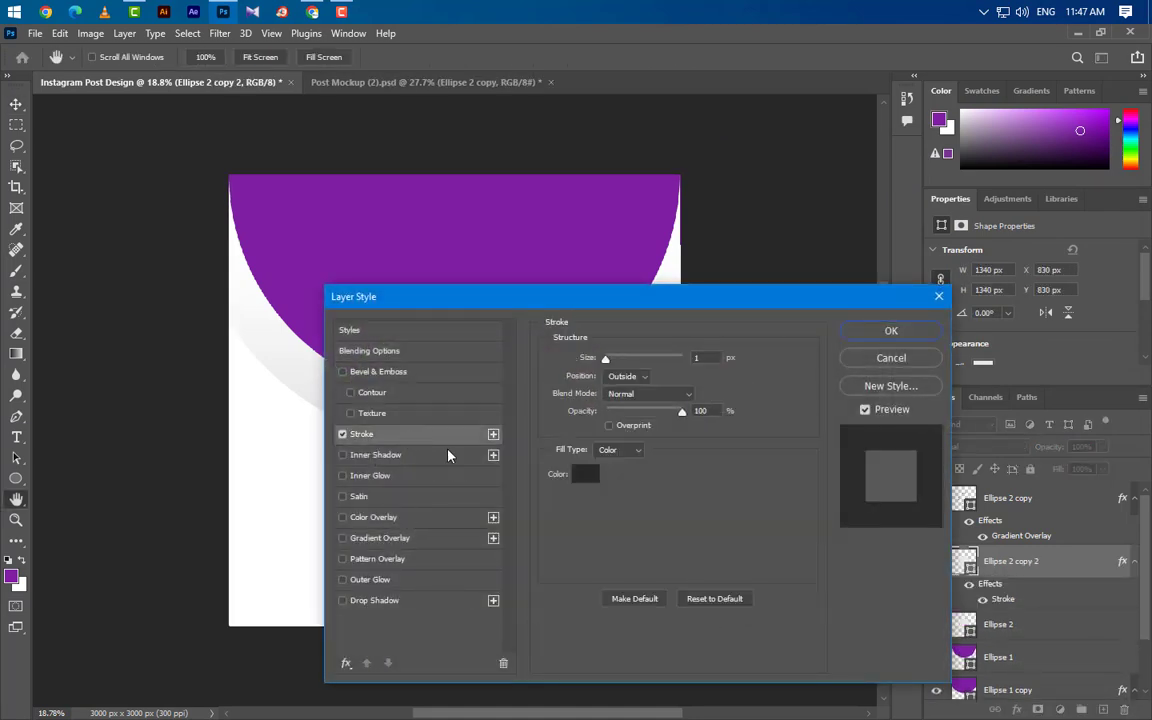
{"action": "left_click_drag", "start_coordinate": [708, 360], "coordinate": [671, 359]}
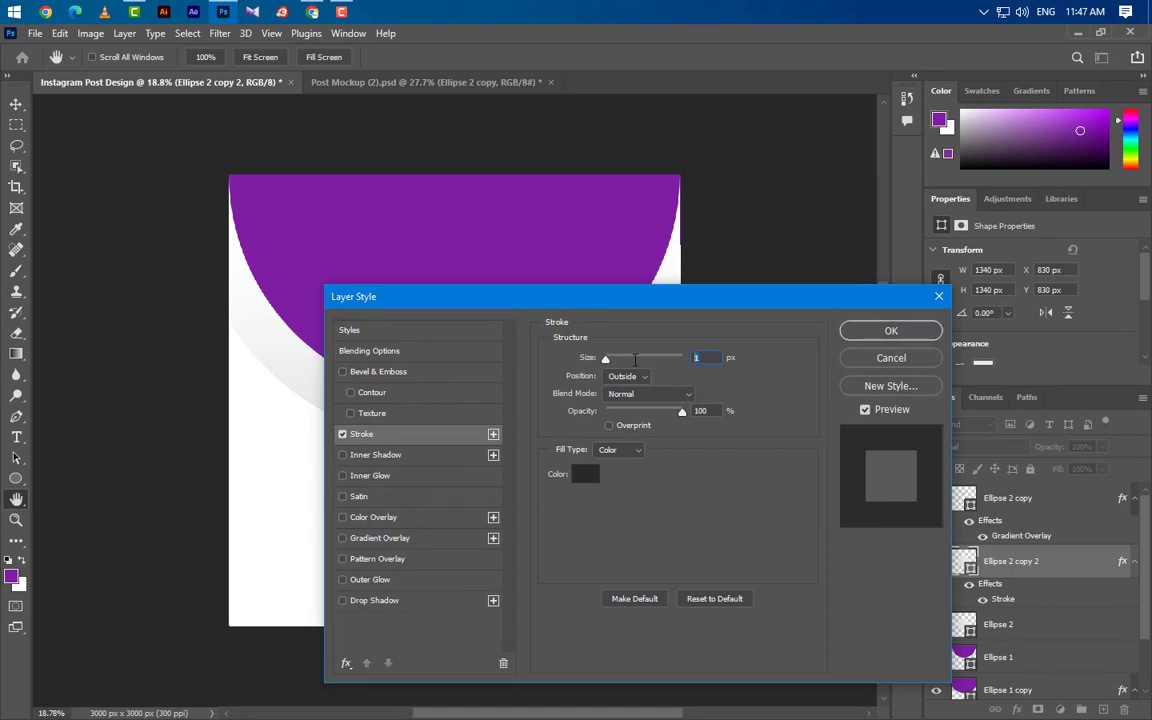
{"action": "type", "text": "65"}
{"action": "left_click_drag", "start_coordinate": [797, 303], "coordinate": [771, 482]}
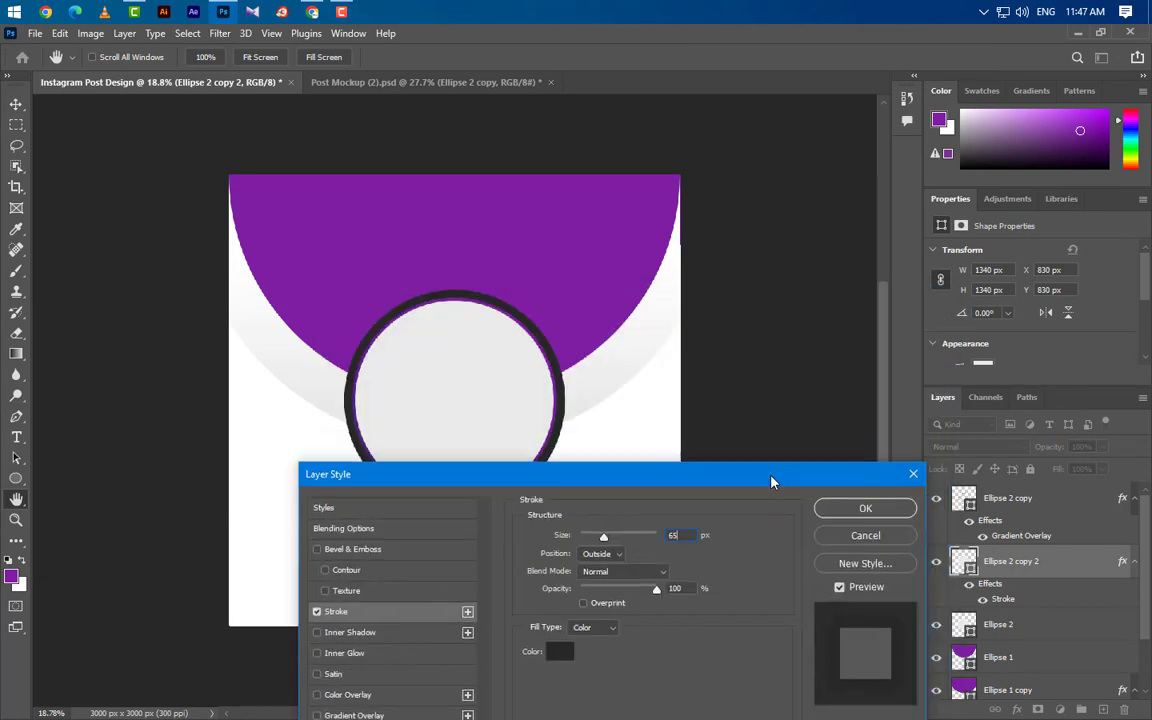
{"action": "left_click", "coordinate": [616, 555]}
{"action": "left_click", "coordinate": [600, 554]}
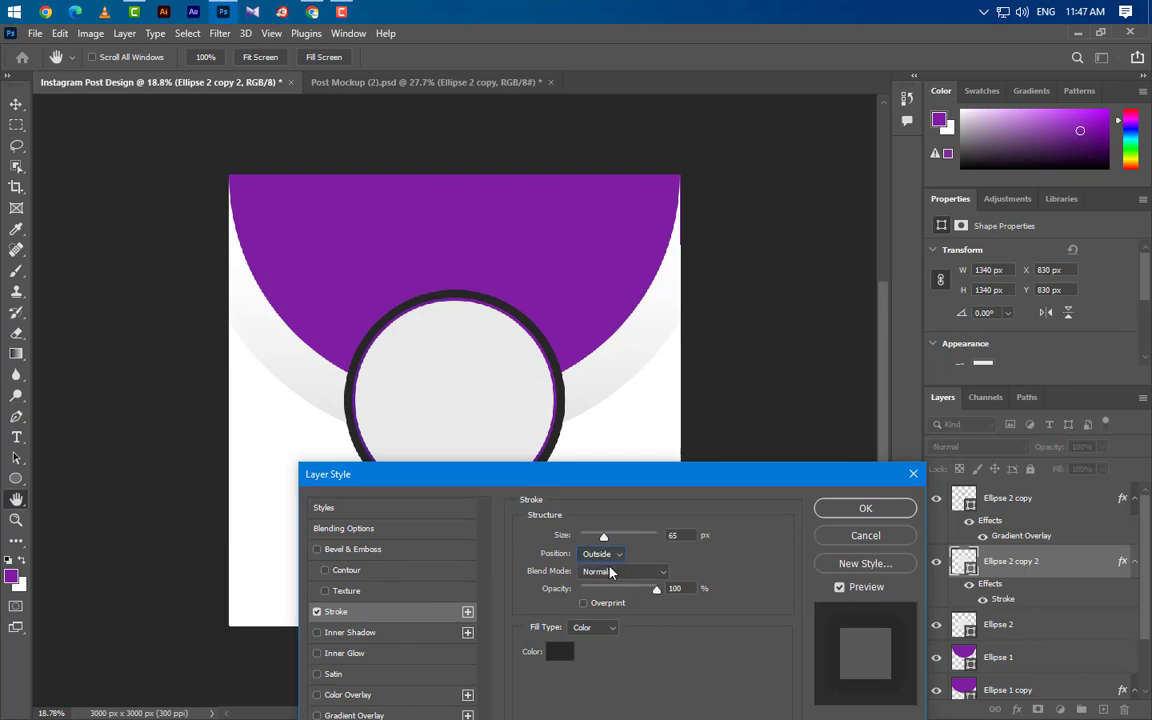
{"action": "left_click", "coordinate": [866, 509]}
Step: Convert the stroked circle copy to a smart object, load its outline as a selection and delete that layer
{"action": "right_click", "coordinate": [1073, 570]}
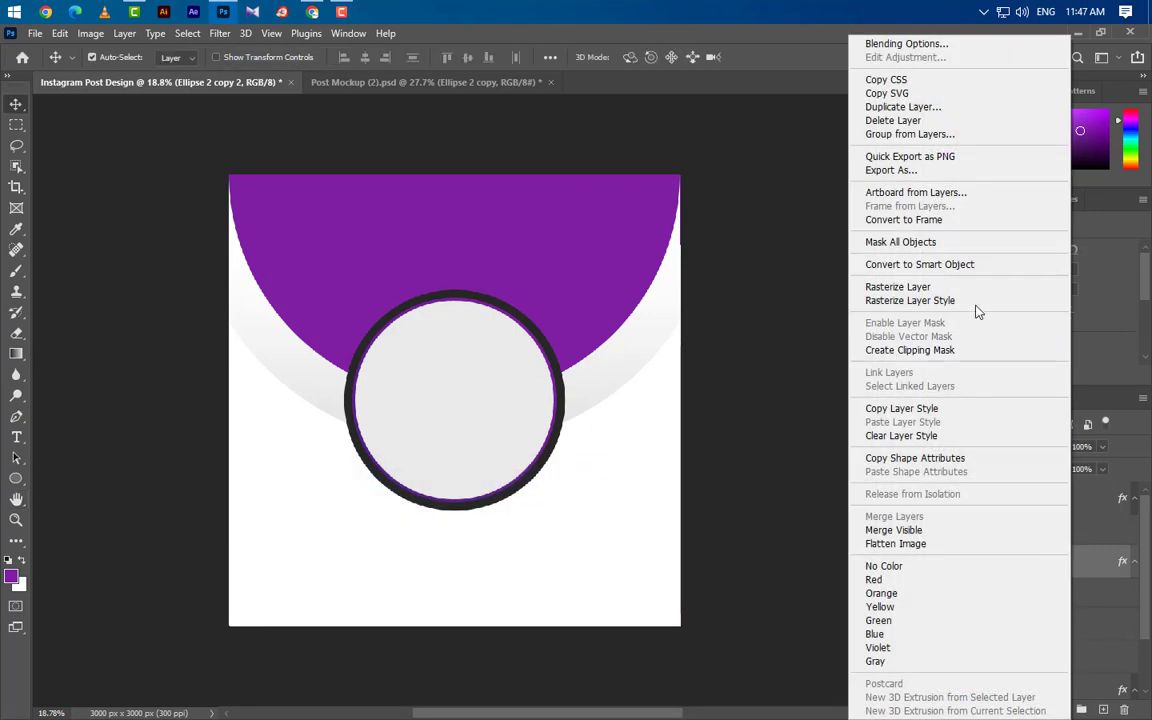
{"action": "left_click", "coordinate": [970, 264]}
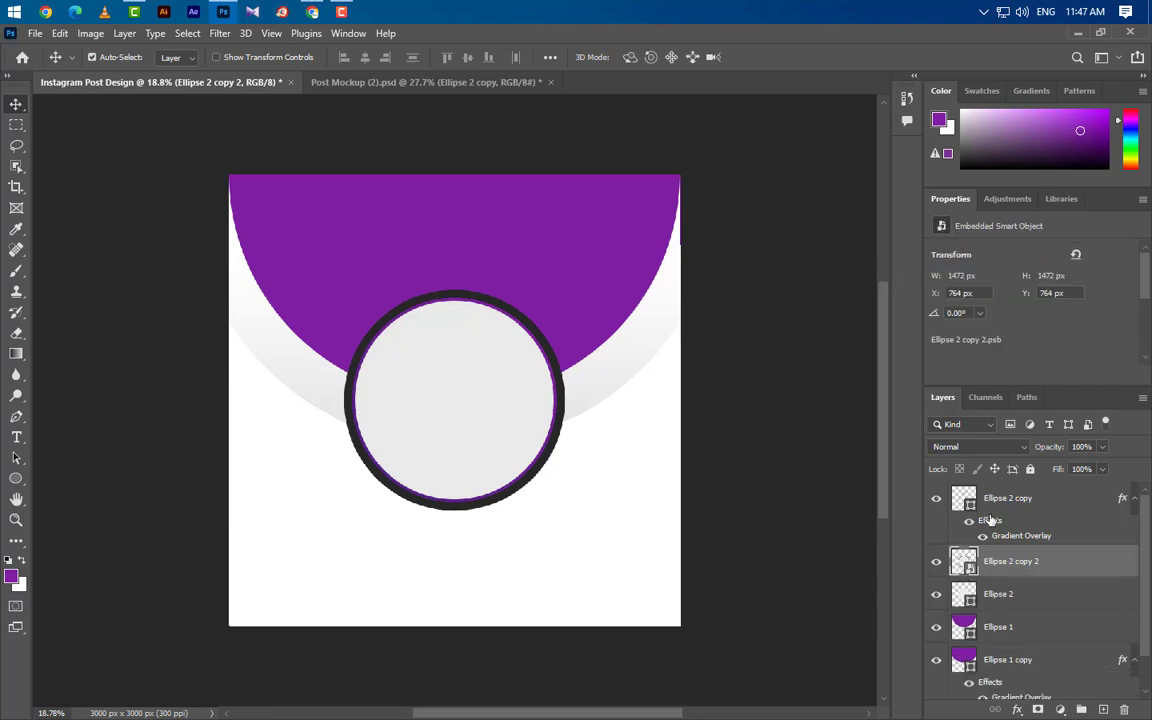
{"action": "left_click", "coordinate": [963, 561], "text": "ctrl"}
{"action": "left_click_drag", "start_coordinate": [1067, 571], "coordinate": [1125, 709]}
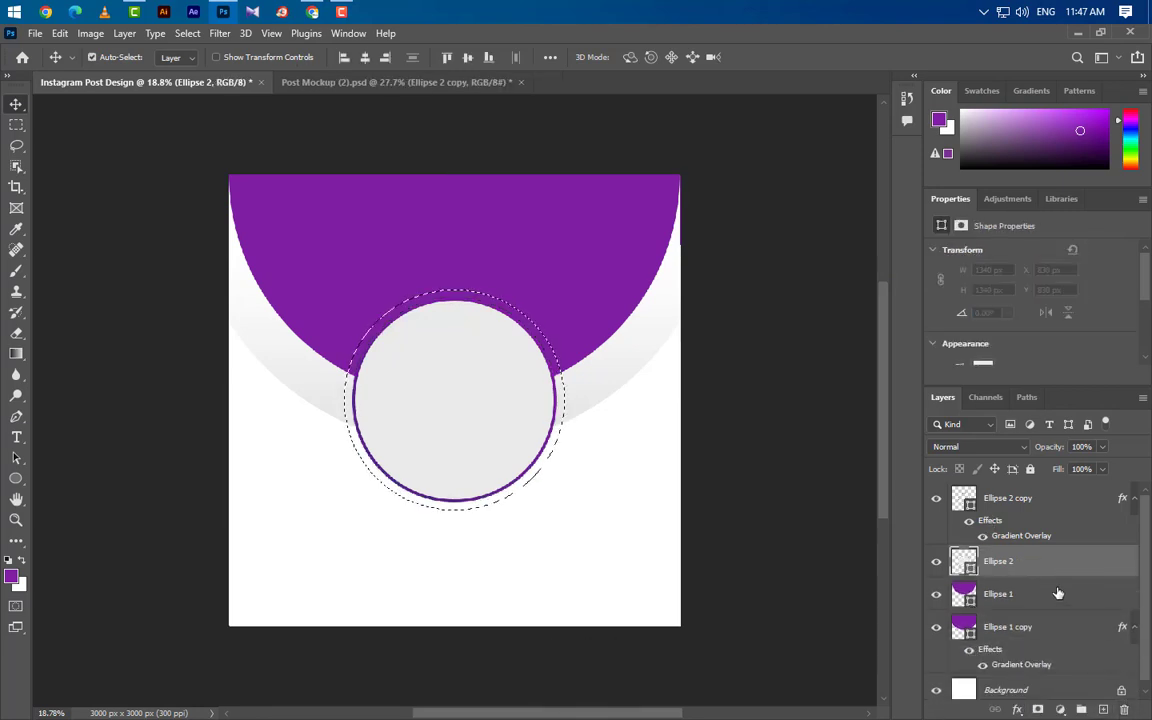
Step: Rasterize the Ellipse 1 layer, cut the selected circle out of it and deselect
{"action": "left_click", "coordinate": [1000, 594]}
{"action": "left_click", "coordinate": [936, 594]}
{"action": "left_click", "coordinate": [936, 594]}
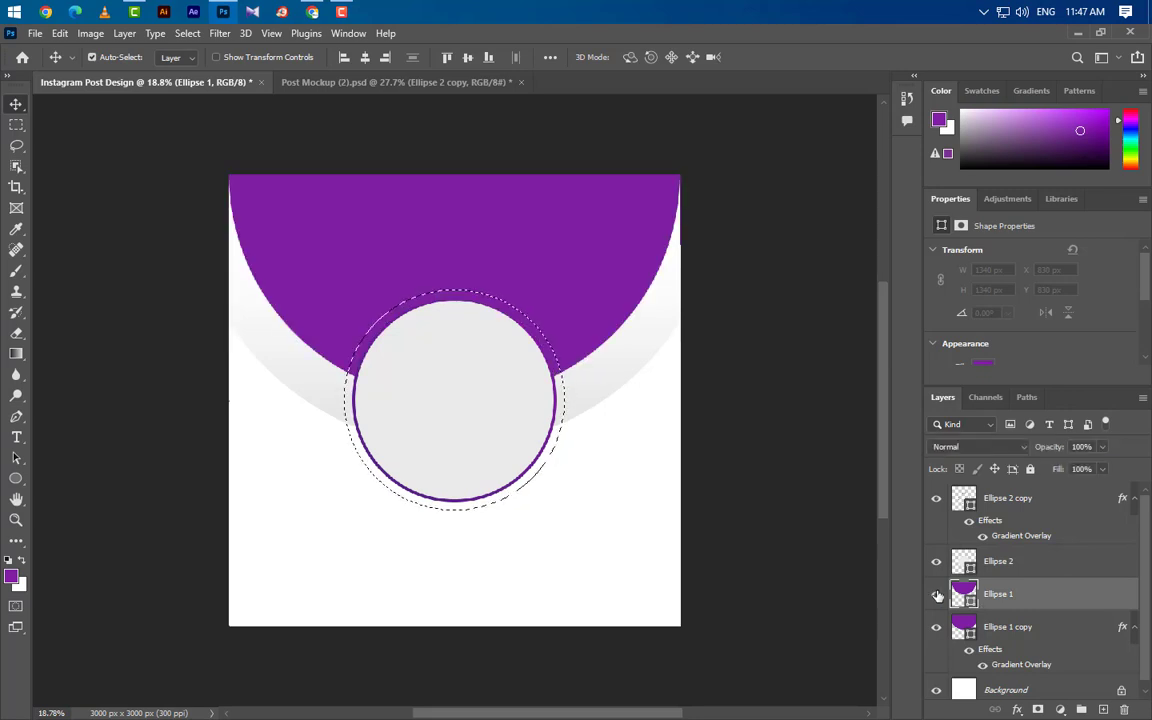
{"action": "right_click", "coordinate": [1103, 597]}
{"action": "left_click", "coordinate": [868, 258]}
{"action": "key", "text": "Delete"}
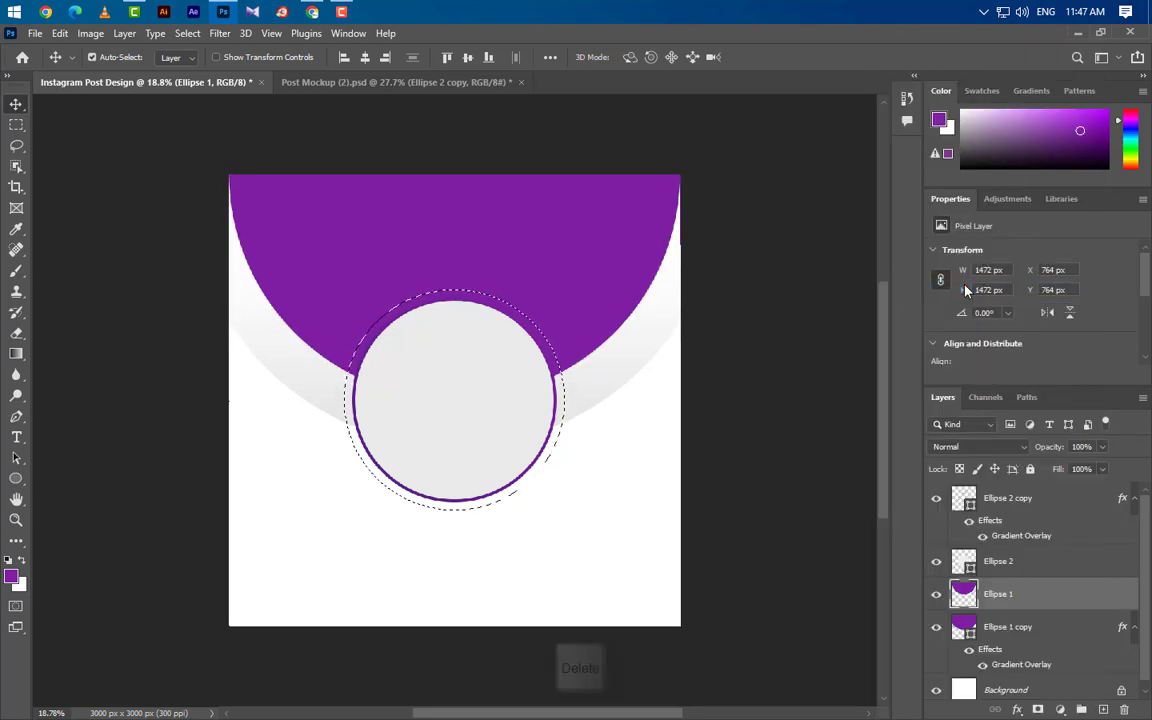
{"action": "key", "text": "ctrl+d"}
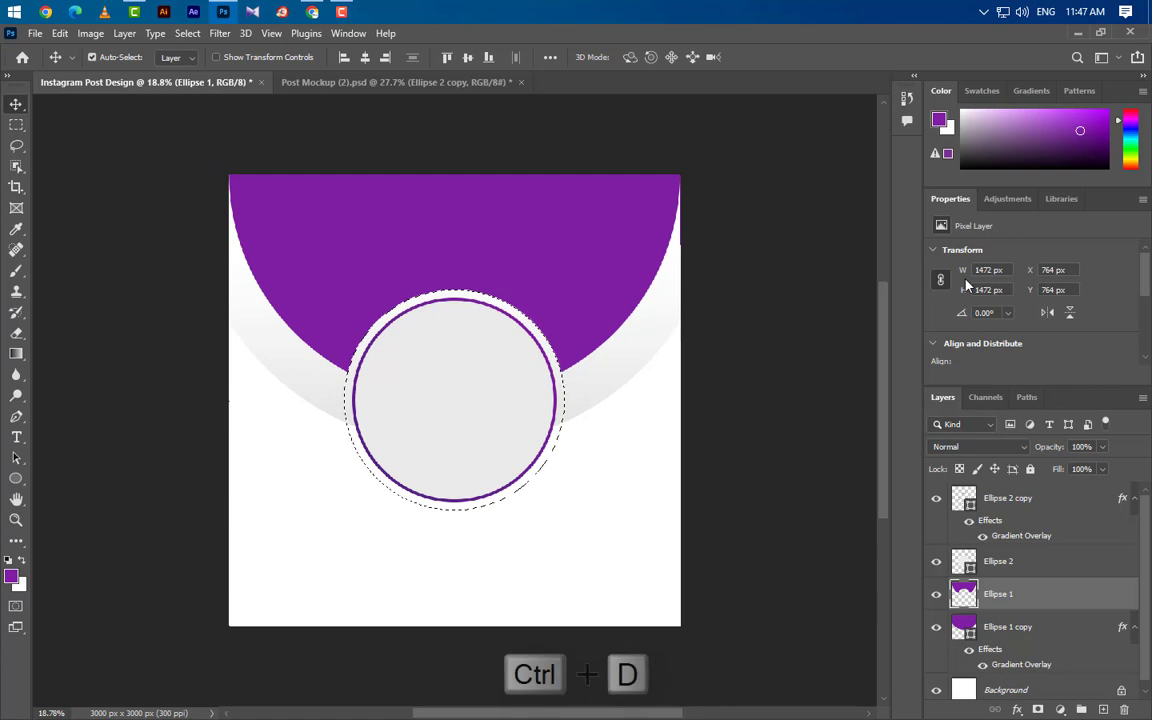
Step: Place the Teacher image from the desktop at the centre of the post design
{"action": "scroll", "coordinate": [449, 515], "scroll_direction": "up", "scroll_amount": 1}
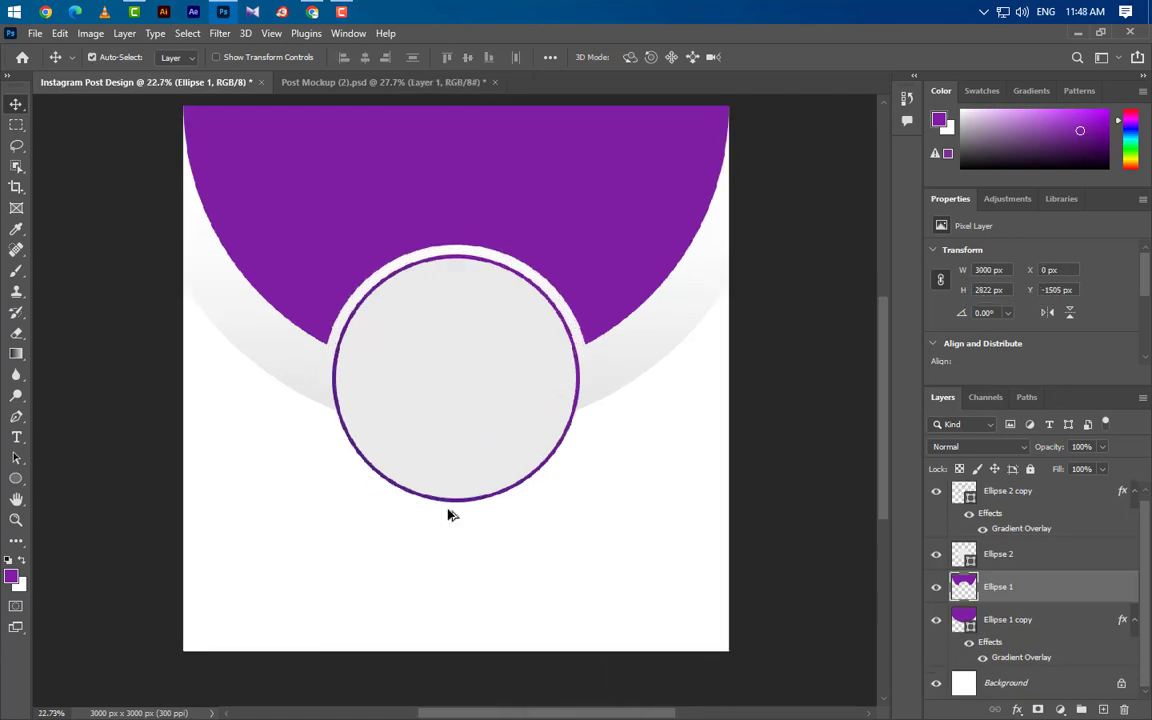
{"action": "left_click", "coordinate": [222, 13]}
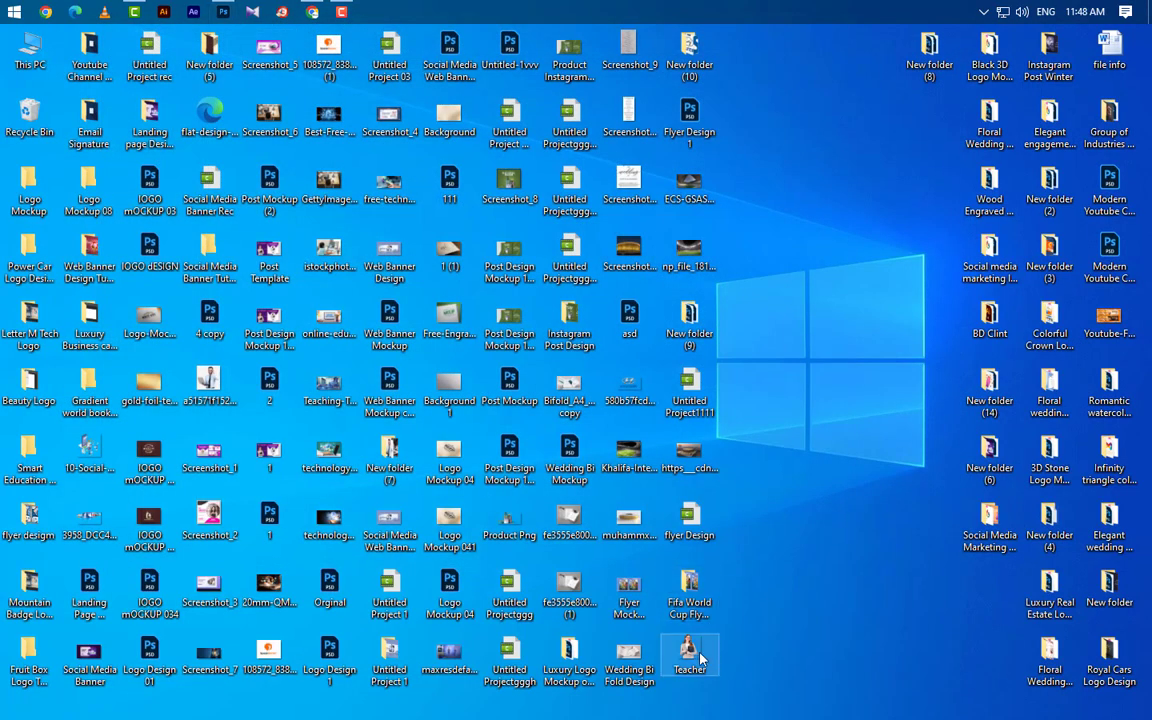
{"action": "left_click_drag", "start_coordinate": [222, 13], "coordinate": [465, 419]}
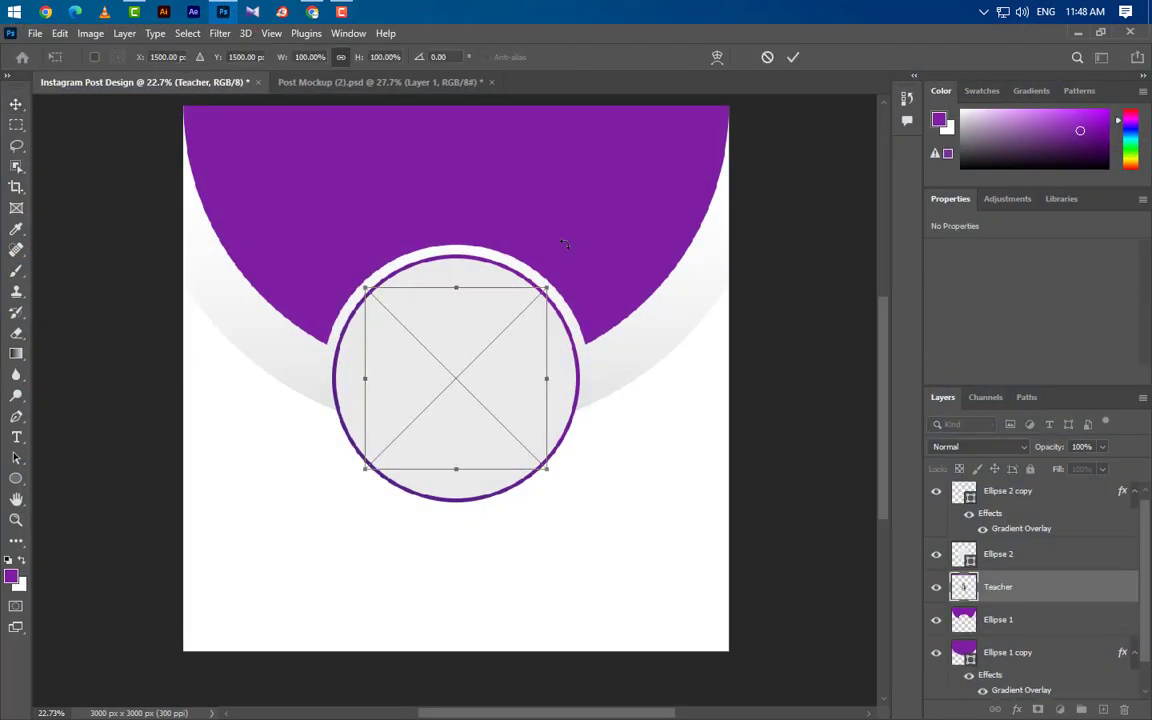
{"action": "left_click", "coordinate": [793, 58]}
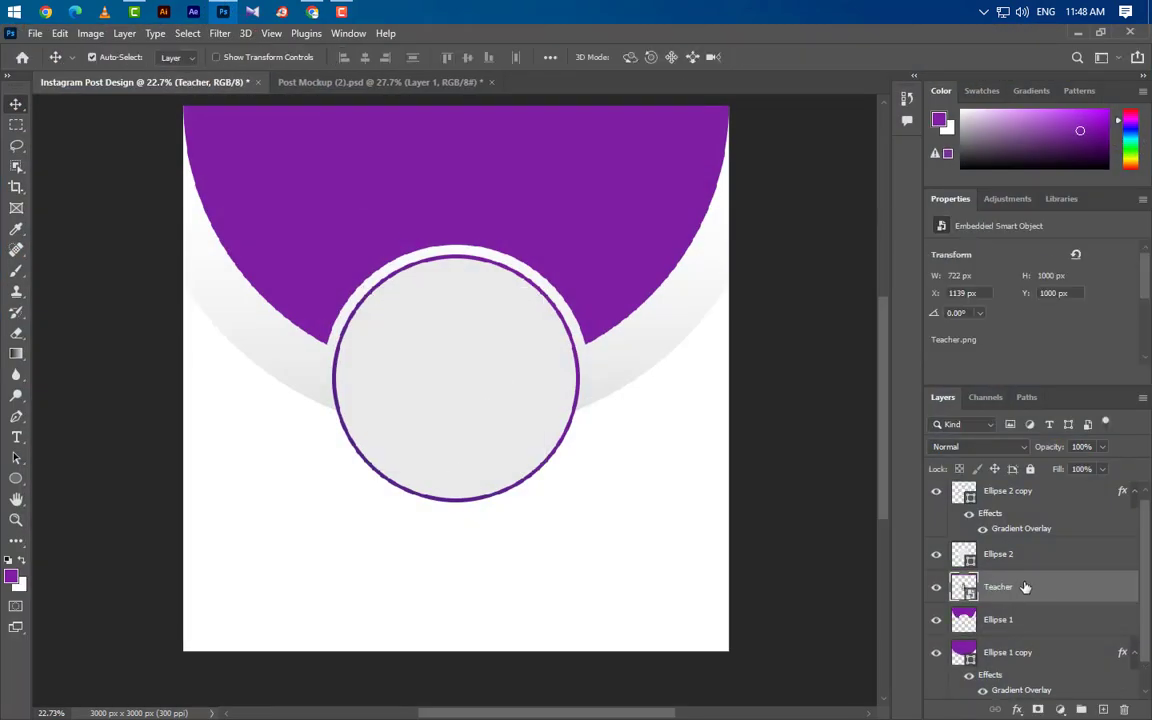
Step: Move the Teacher layer directly above Ellipse 2 and clip it to that circle
{"action": "left_click_drag", "start_coordinate": [1025, 587], "coordinate": [1030, 542]}
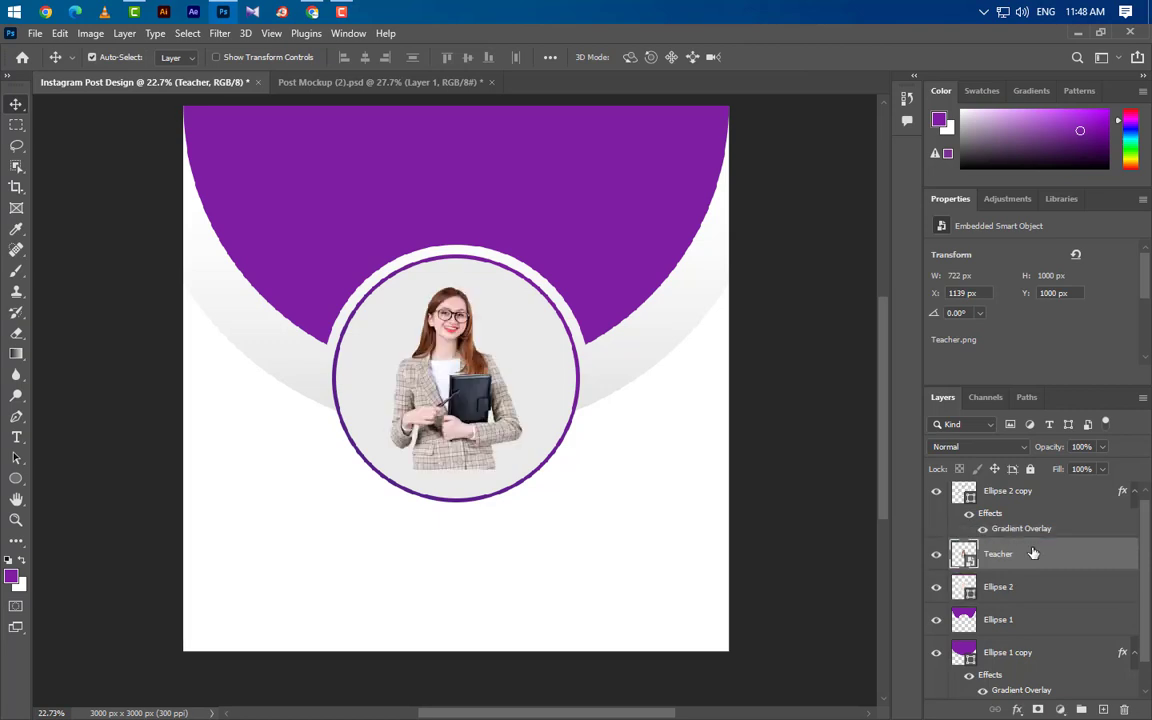
{"action": "right_click", "coordinate": [1033, 566]}
{"action": "left_click", "coordinate": [932, 410]}
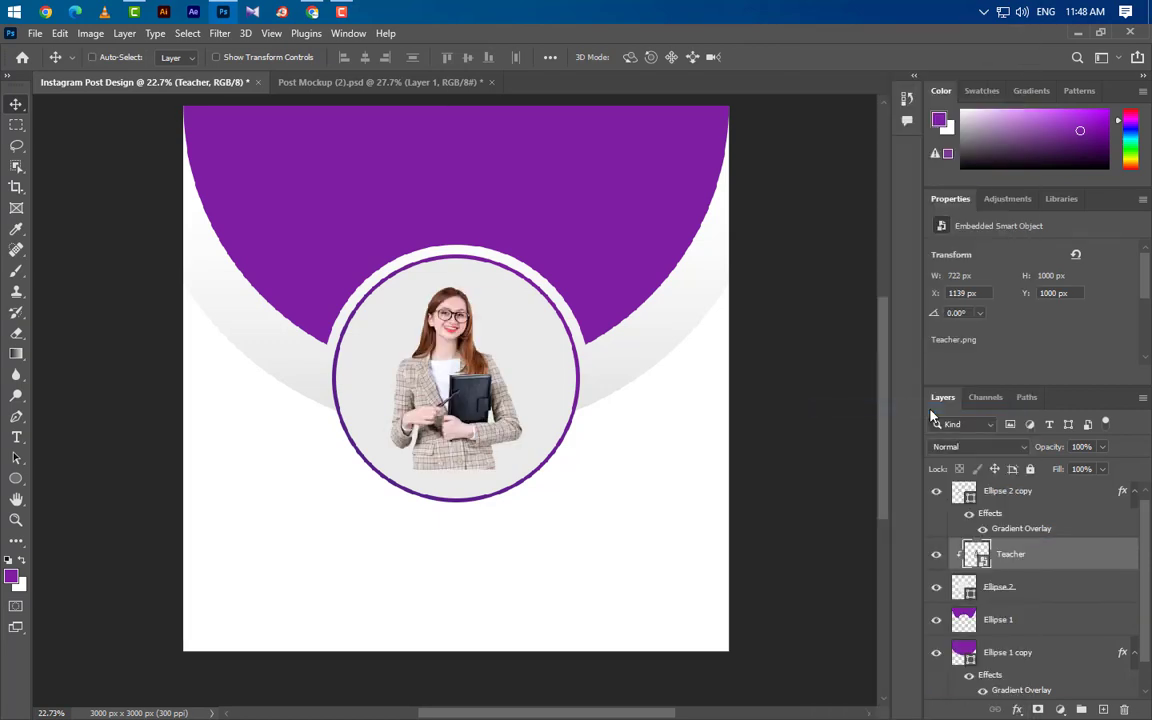
Step: Enlarge the Teacher image to about 1072 × 1484 px and position it so the woman fills the central circle
{"action": "key", "text": "ctrl+t"}
{"action": "left_click_drag", "start_coordinate": [490, 323], "coordinate": [471, 341]}
{"action": "left_click_drag", "start_coordinate": [456, 442], "coordinate": [501, 522]}
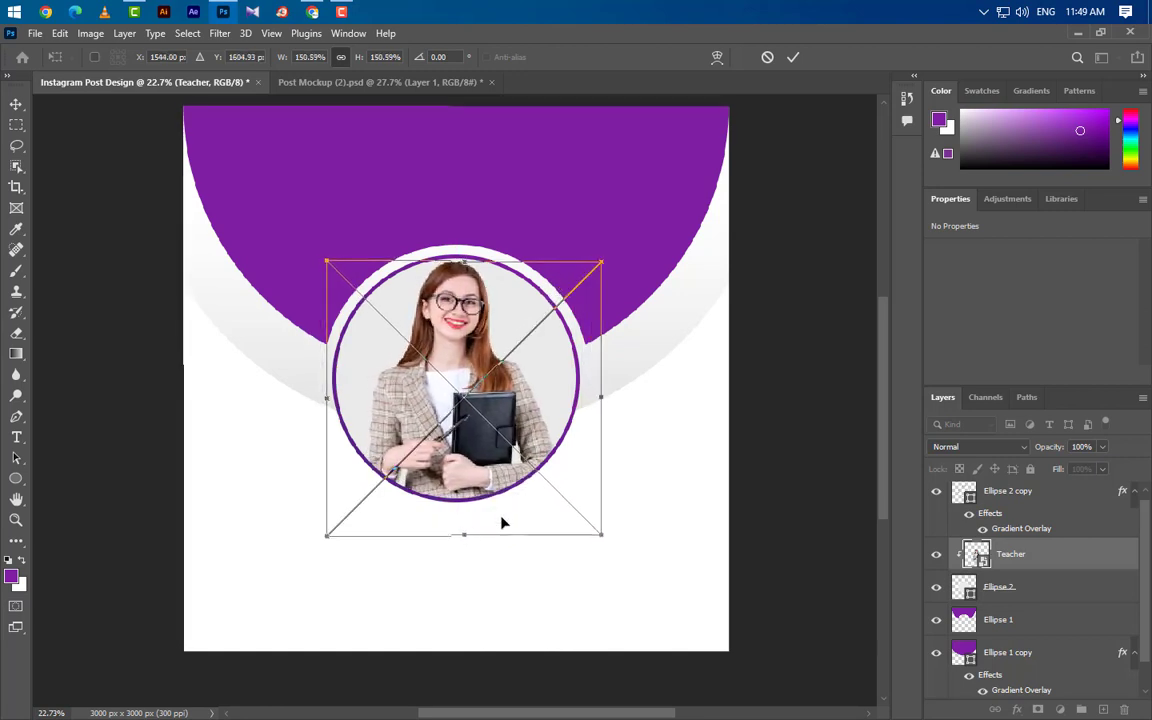
{"action": "left_click", "coordinate": [793, 58]}
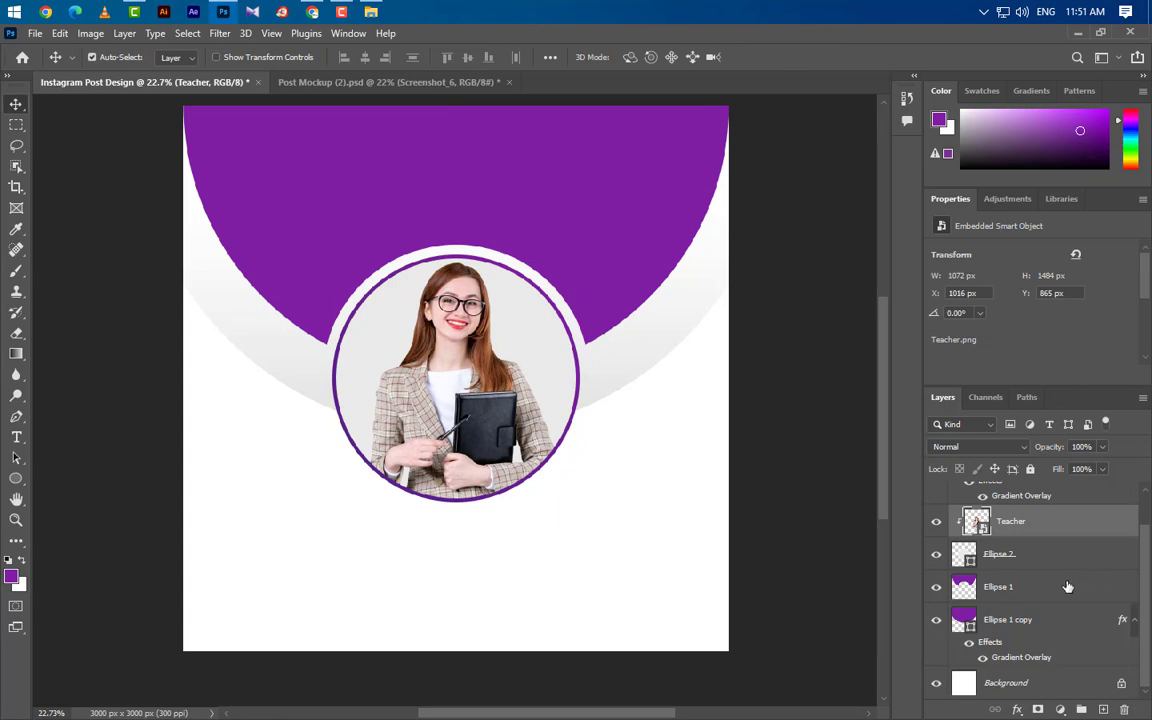
Step: Duplicate the cut-out Ellipse 1 layer
{"action": "left_click", "coordinate": [1068, 587]}
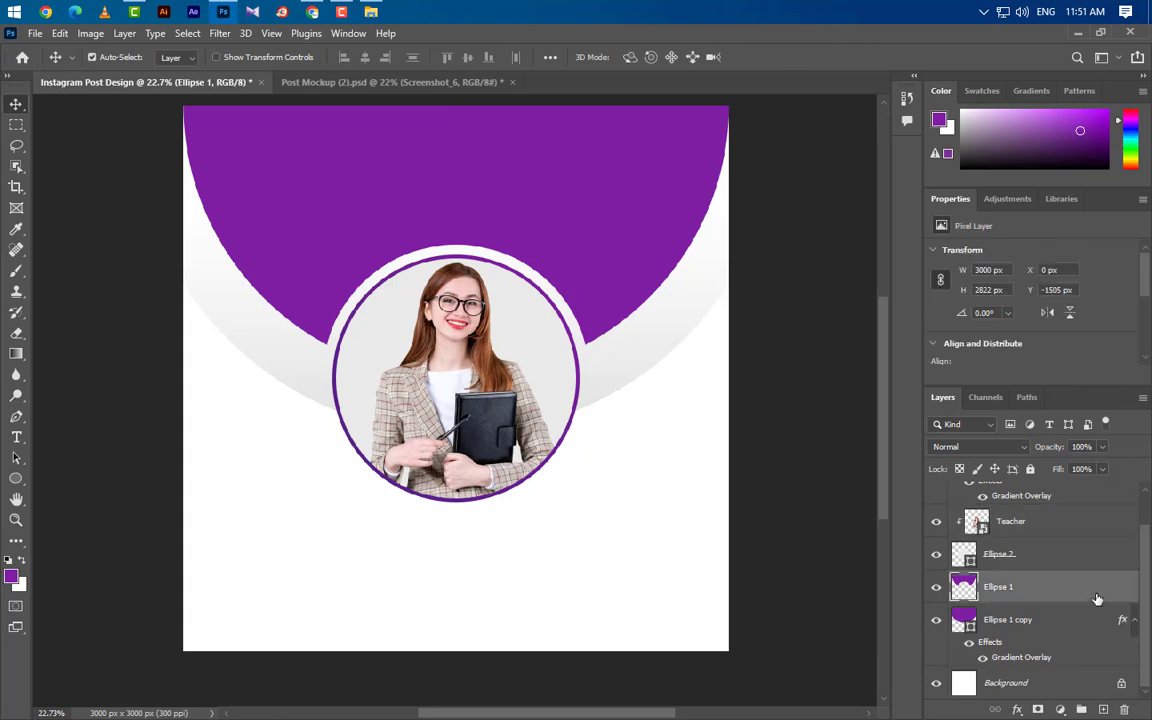
{"action": "key", "text": "ctrl+j"}
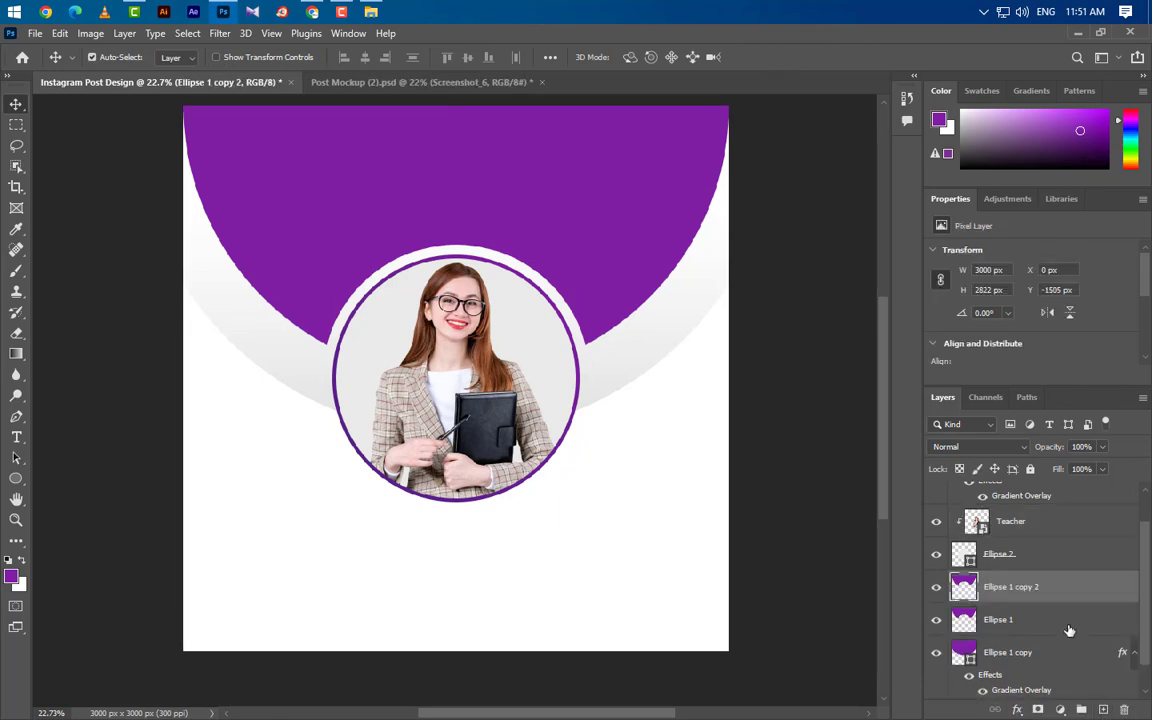
Step: Hide the Ellipse 1 copy 2 layer and place the Jpeg image from the desktop directly above Ellipse 1
{"action": "left_click", "coordinate": [1069, 625]}
{"action": "left_click", "coordinate": [936, 587]}
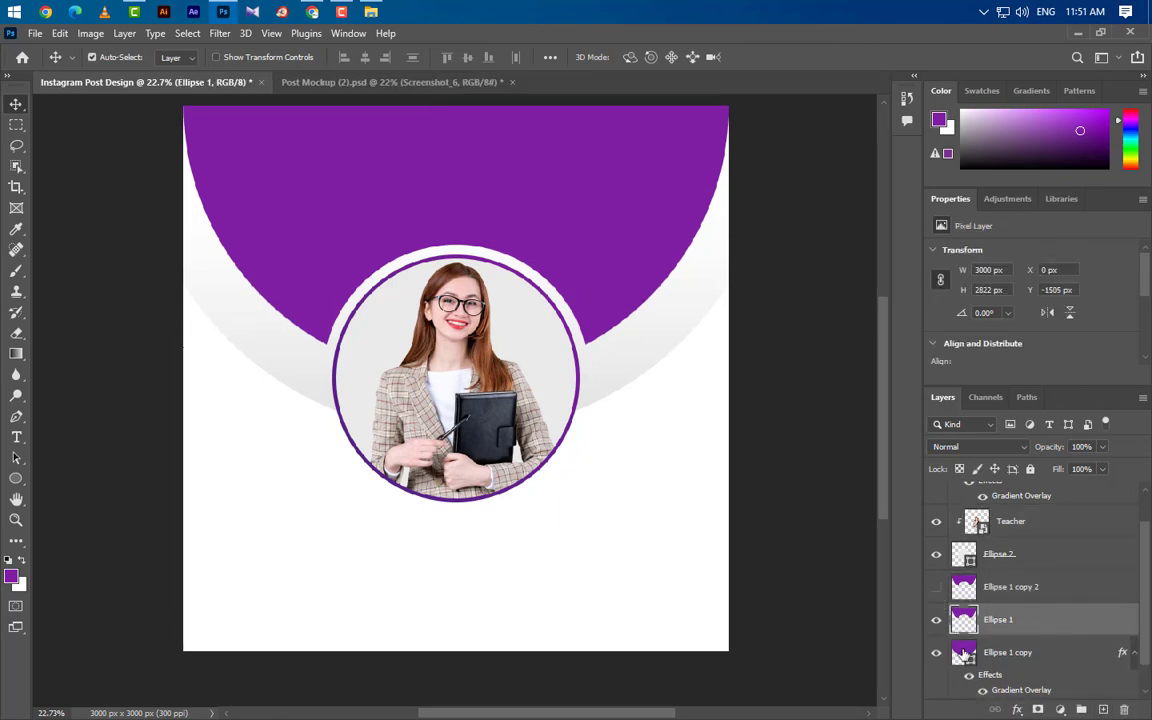
{"action": "left_click", "coordinate": [1076, 35]}
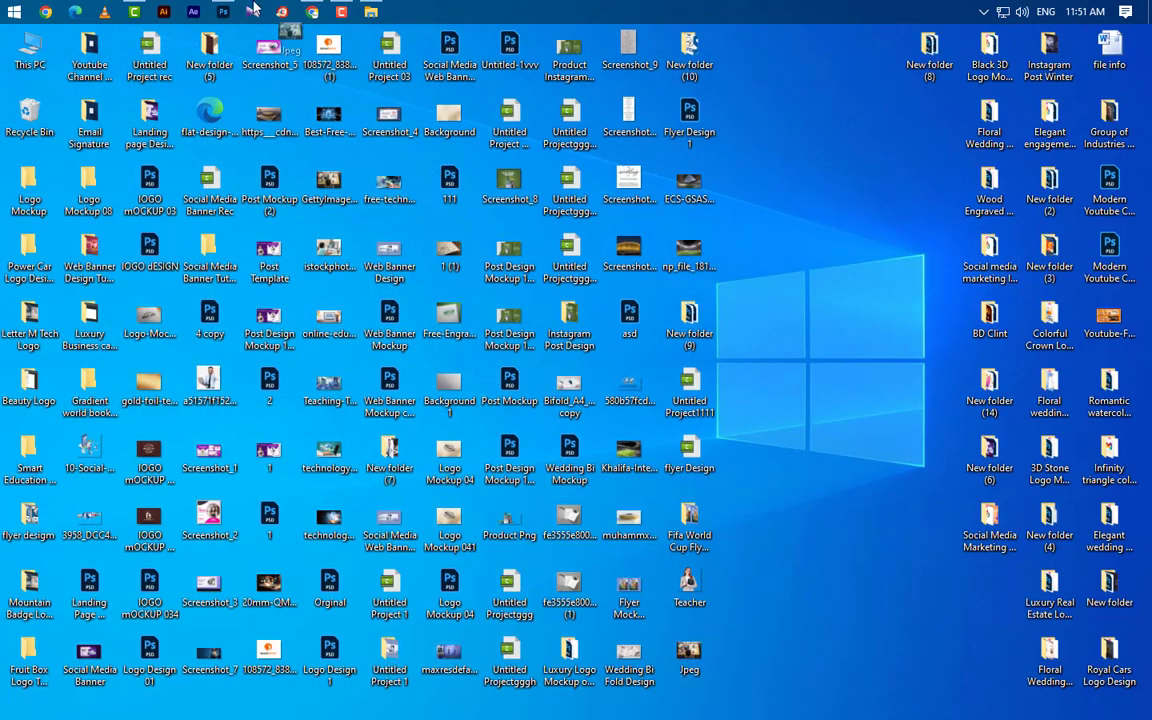
{"action": "left_click_drag", "start_coordinate": [253, 8], "coordinate": [435, 424]}
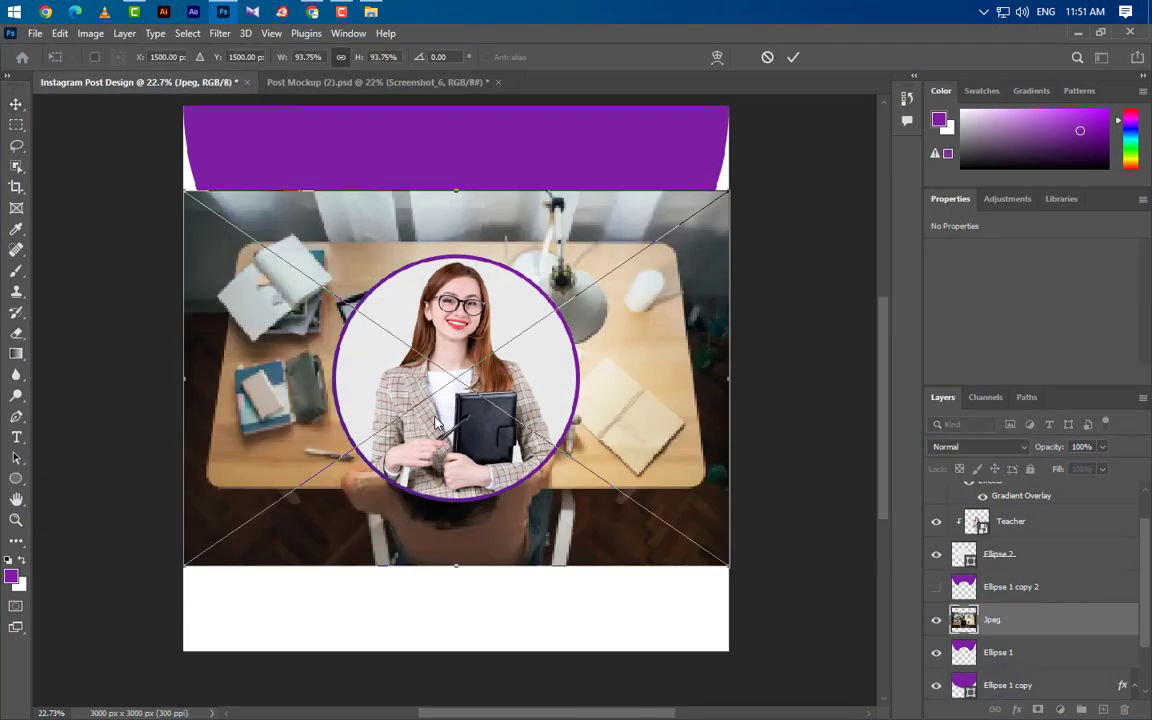
Step: Move the Jpeg desk photo up to about Y -354 px and clip it to the Ellipse 1 shape
{"action": "left_click_drag", "start_coordinate": [605, 328], "coordinate": [604, 192]}
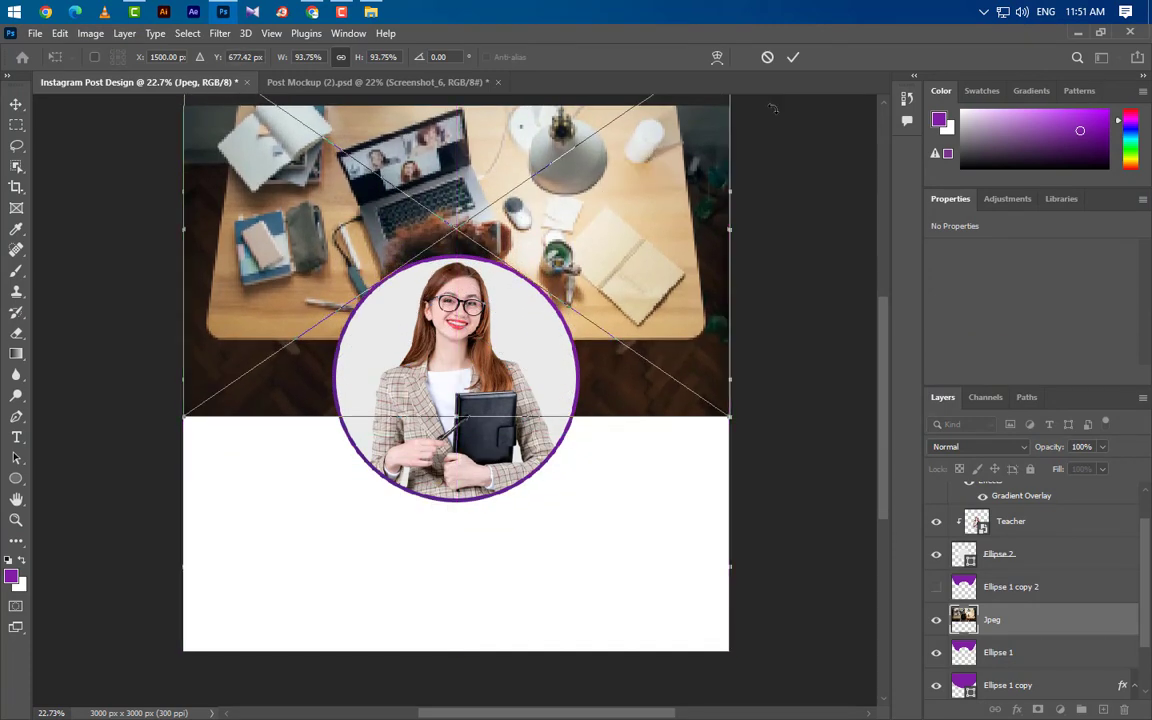
{"action": "left_click", "coordinate": [793, 58]}
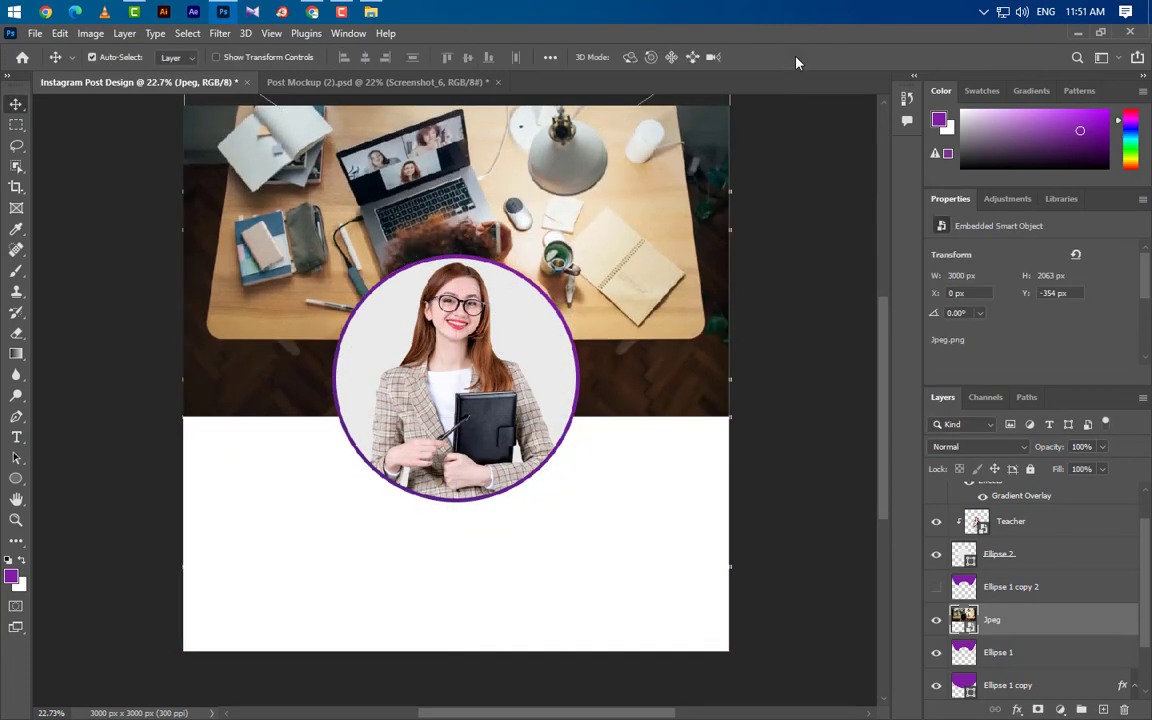
{"action": "right_click", "coordinate": [1084, 624]}
{"action": "left_click", "coordinate": [882, 405]}
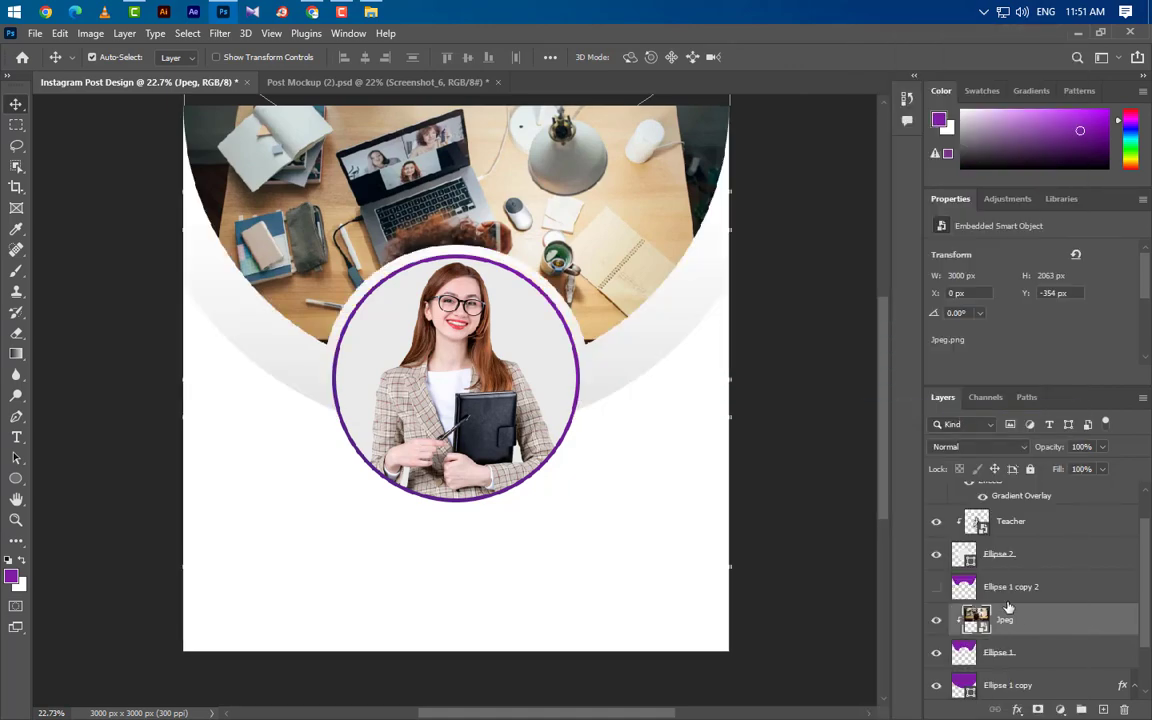
Step: Show the Ellipse 1 copy 2 layer again and set its opacity to 90%
{"action": "left_click", "coordinate": [1057, 594]}
{"action": "left_click", "coordinate": [937, 588]}
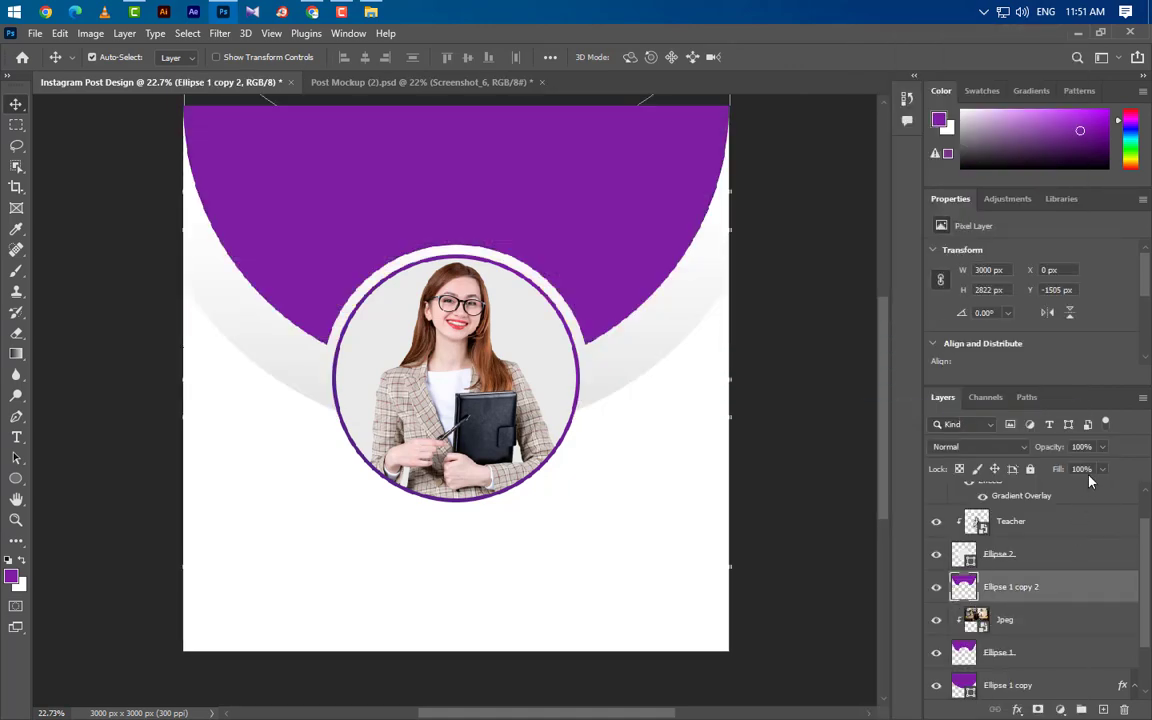
{"action": "left_click", "coordinate": [1083, 448]}
{"action": "type", "text": "90"}
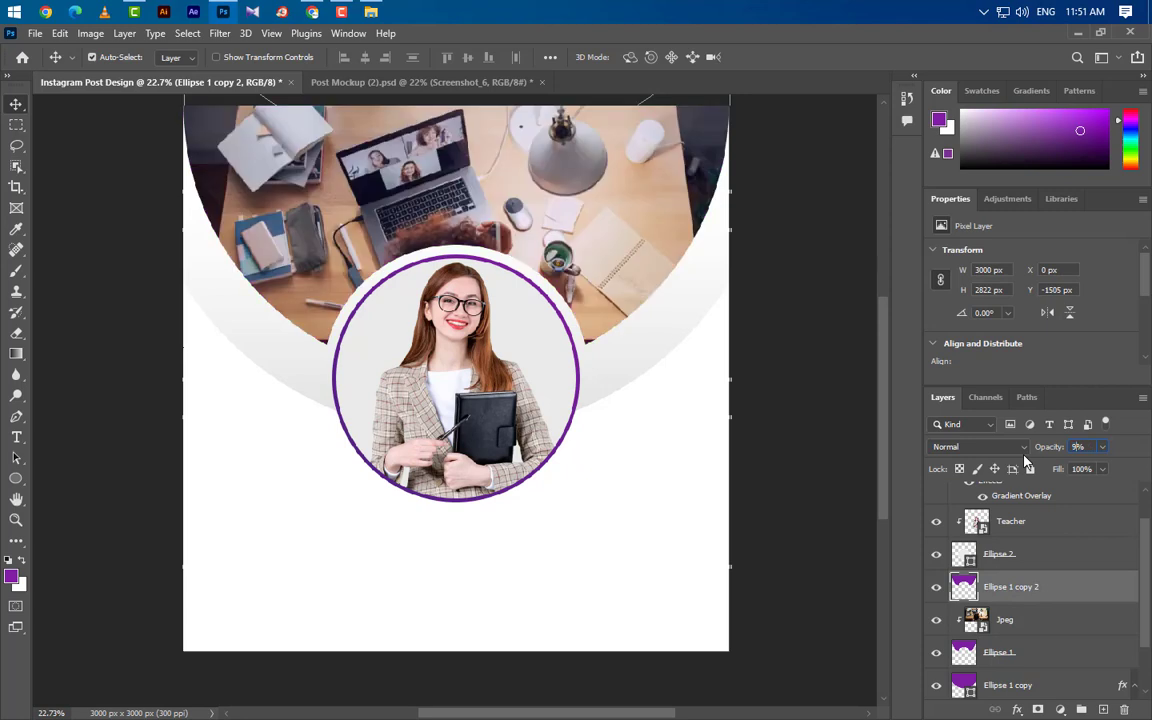
{"action": "key", "text": "Return"}
{"action": "scroll", "coordinate": [1000, 560], "scroll_direction": "down", "scroll_amount": 2}
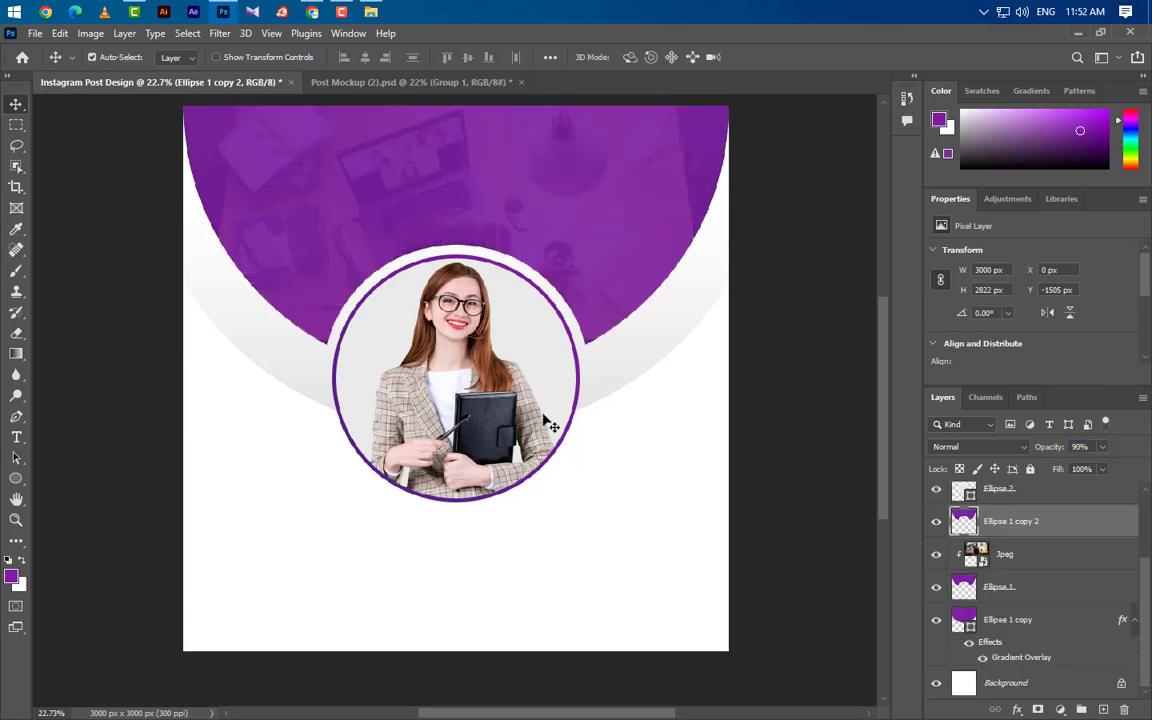
Step: Place the Logo image from the desktop in the design's upper-left corner at about 322 × 225 px
{"action": "left_click", "coordinate": [1077, 33]}
{"action": "left_click_drag", "start_coordinate": [749, 45], "coordinate": [229, 286]}
{"action": "left_click_drag", "start_coordinate": [478, 395], "coordinate": [252, 149]}
{"action": "left_click", "coordinate": [792, 57]}
Step: Add the white heading "ENGLISH LEARNING" in Copperplate Gothic Bold on a new layer above Ellipse 2 copy, over the purple area
{"action": "scroll", "coordinate": [1000, 540], "scroll_direction": "up", "scroll_amount": 2}
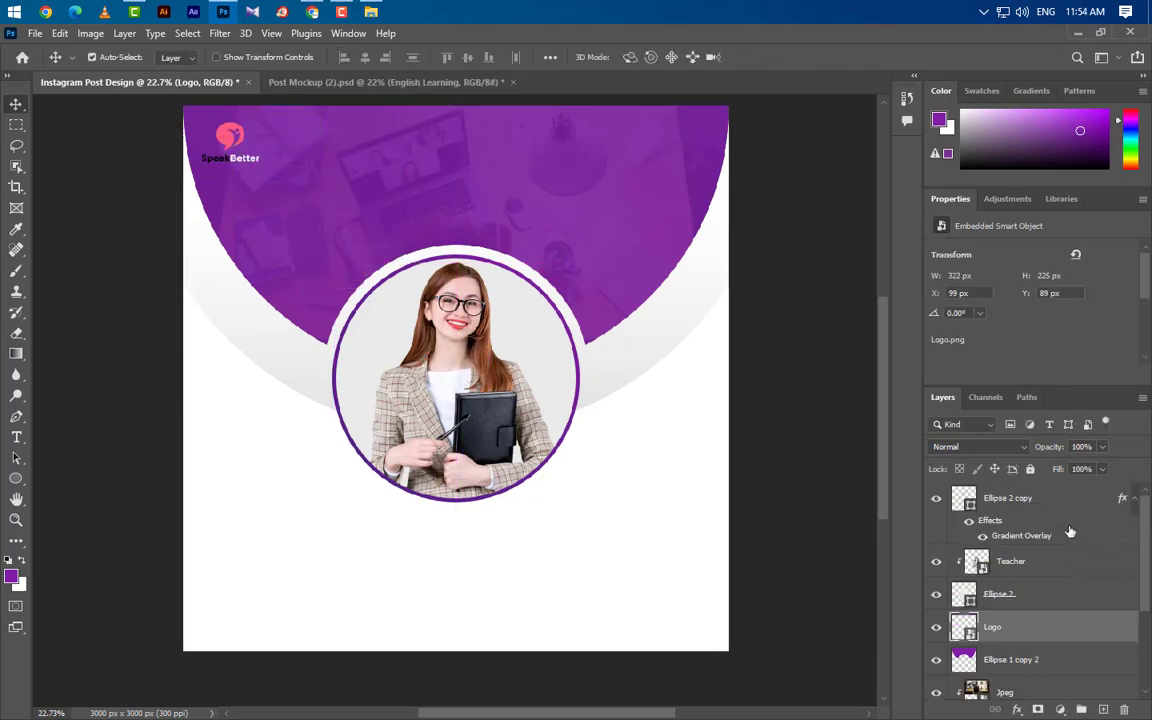
{"action": "left_click", "coordinate": [1075, 500]}
{"action": "left_click", "coordinate": [1103, 710]}
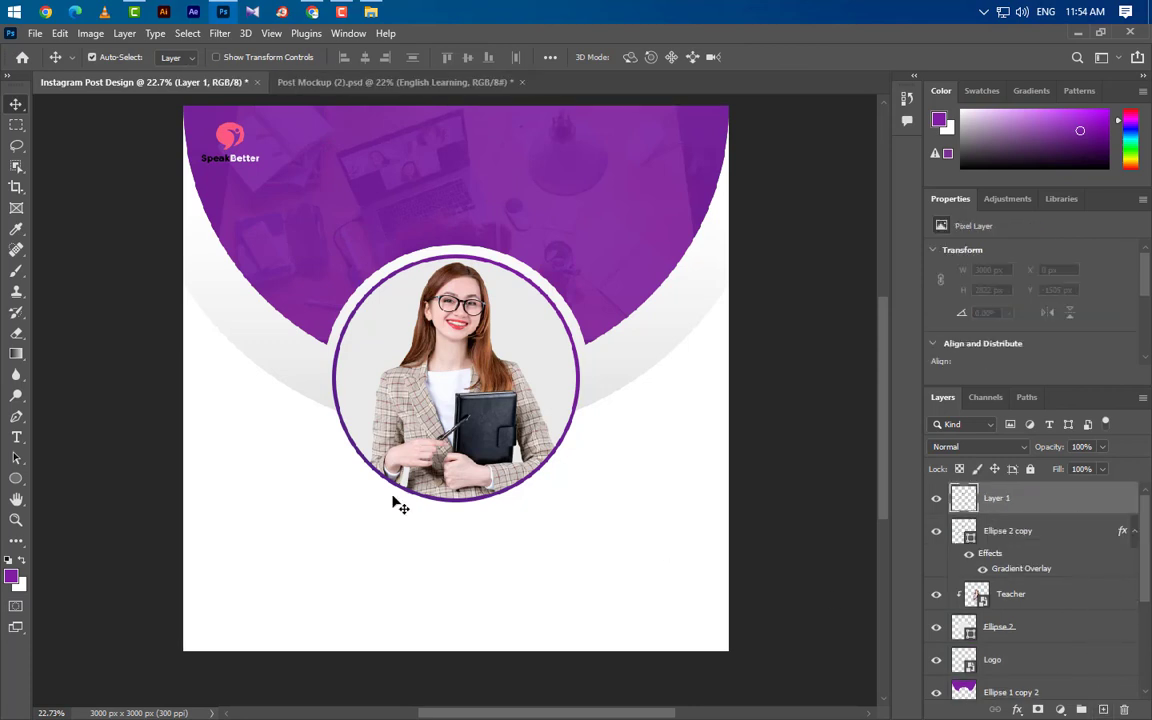
{"action": "left_click", "coordinate": [16, 437]}
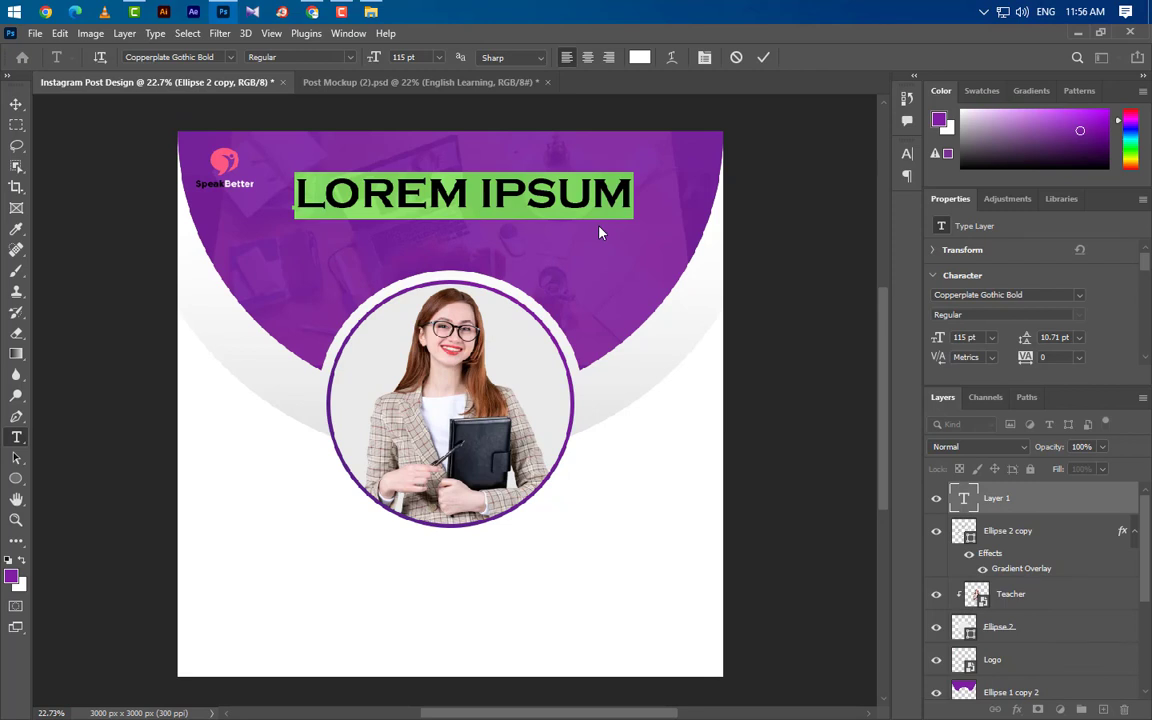
{"action": "type", "text": "ENG"}
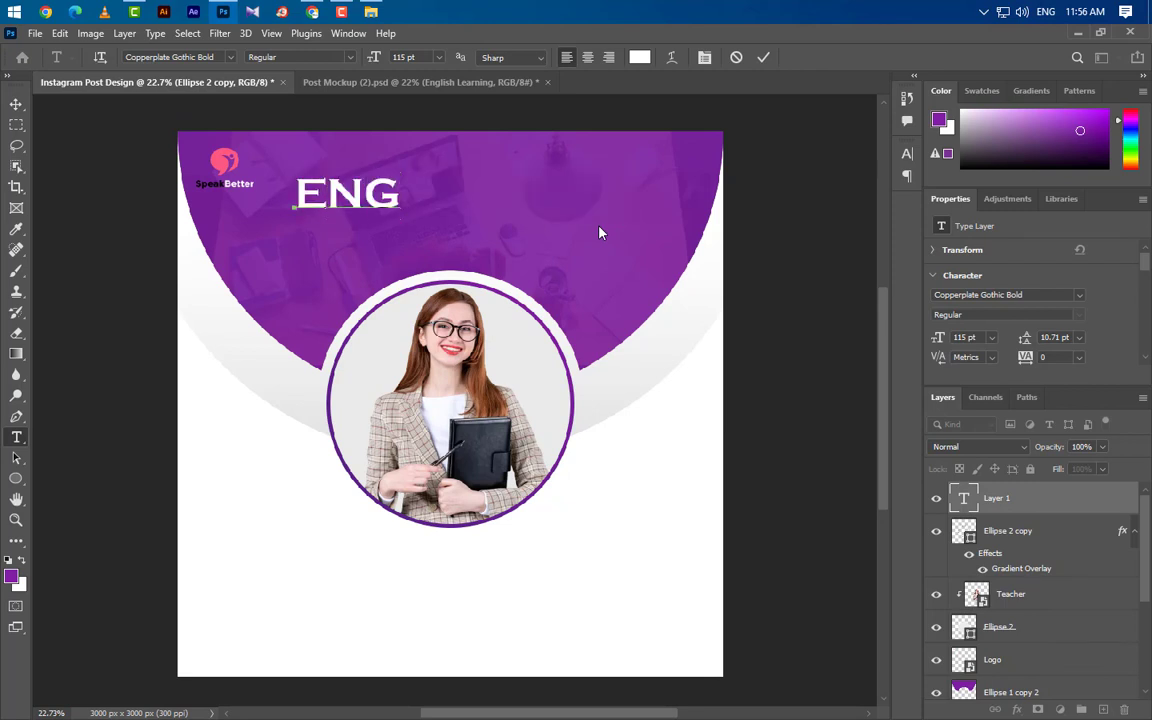
{"action": "type", "text": "LISH L"}
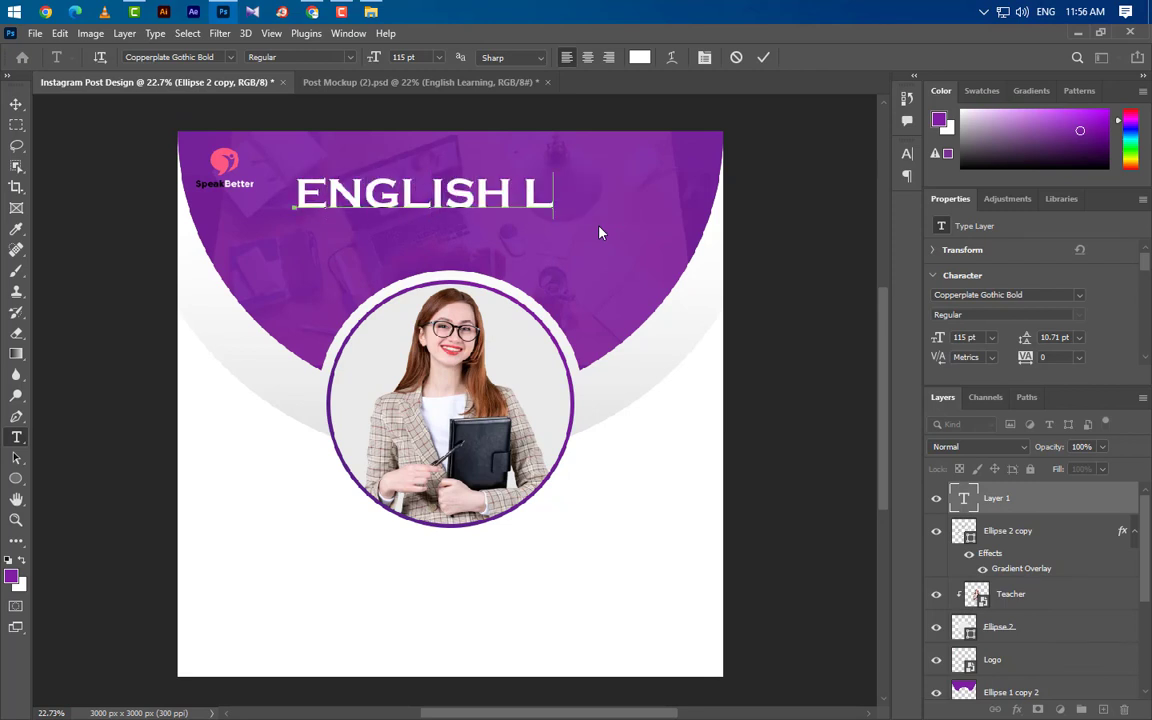
{"action": "type", "text": "EARNIN"}
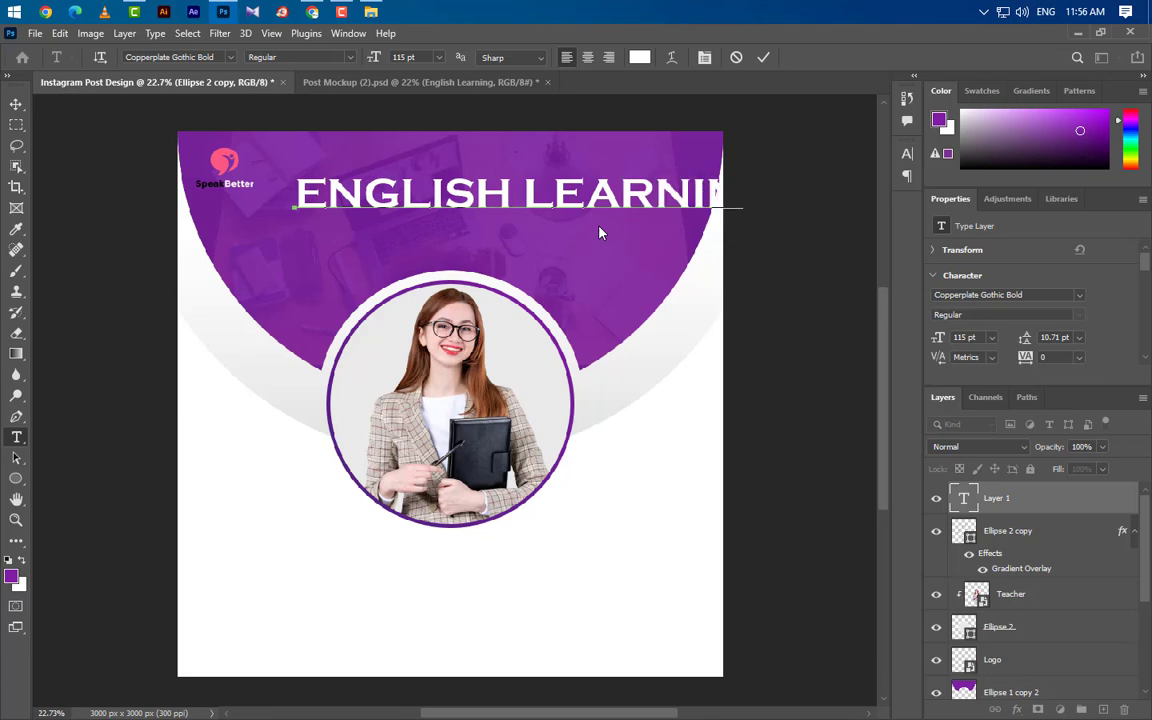
{"action": "type", "text": "G"}
{"action": "left_click", "coordinate": [764, 58]}
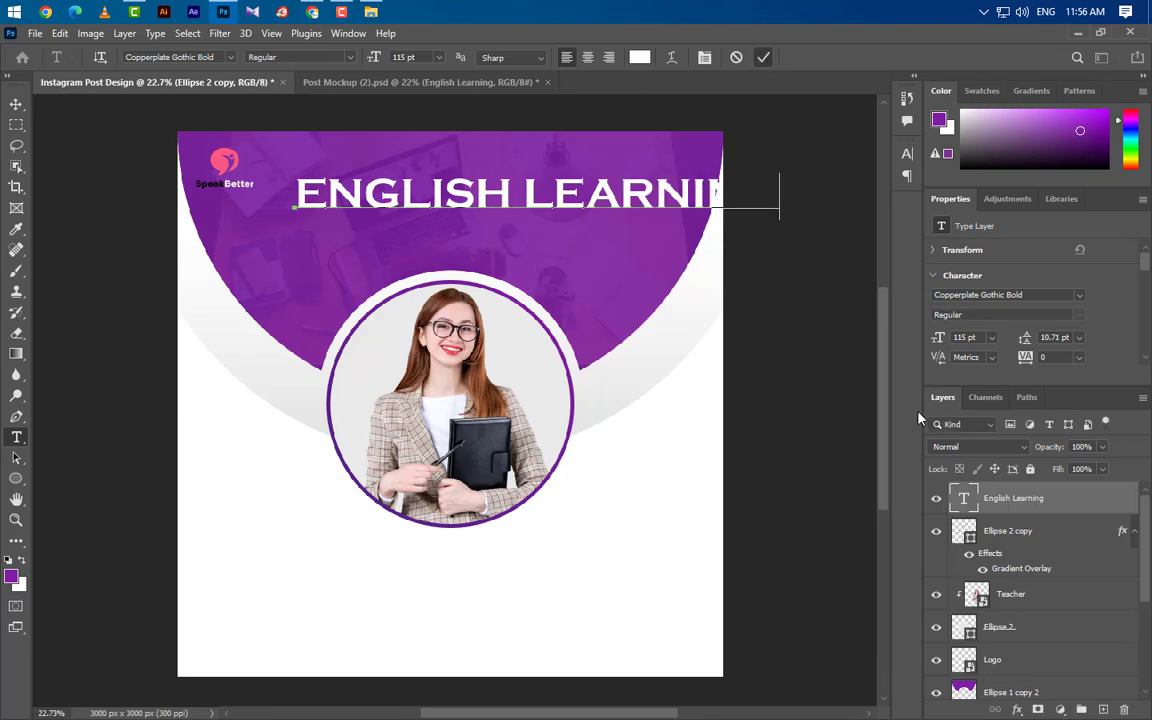
Step: Set the heading's font size to 87 pt and move it slightly left, roughly centred above the teacher circle
{"action": "left_click", "coordinate": [963, 337]}
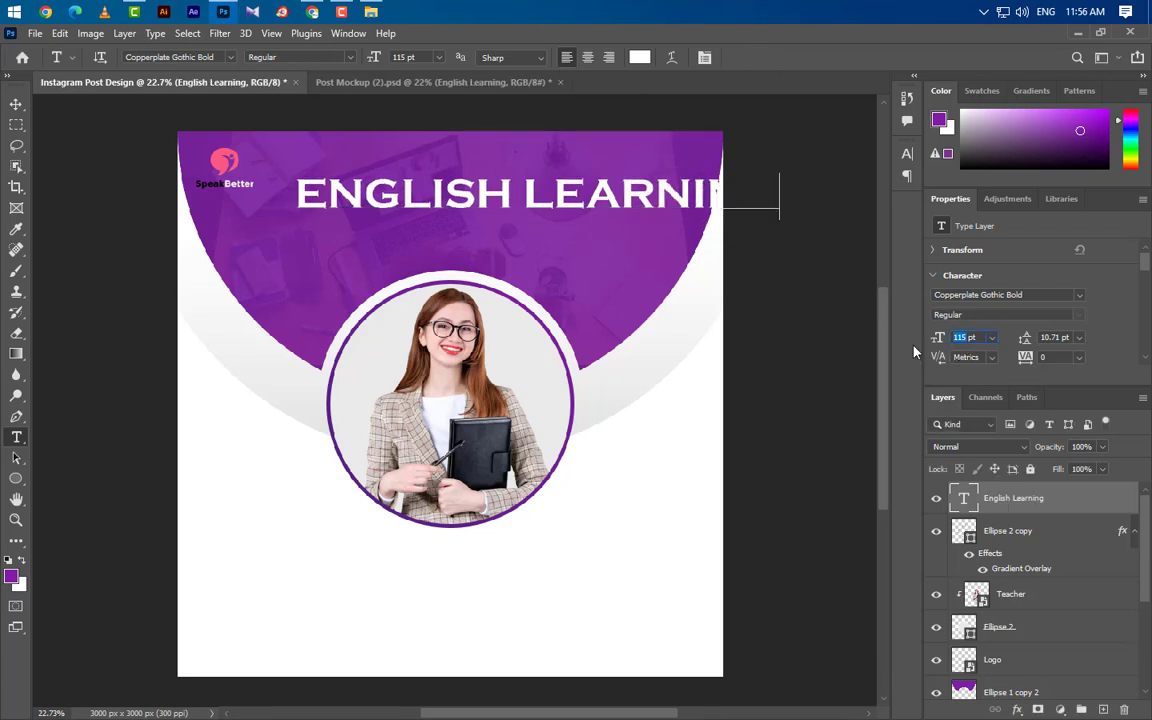
{"action": "type", "text": "87"}
{"action": "key", "text": "Return"}
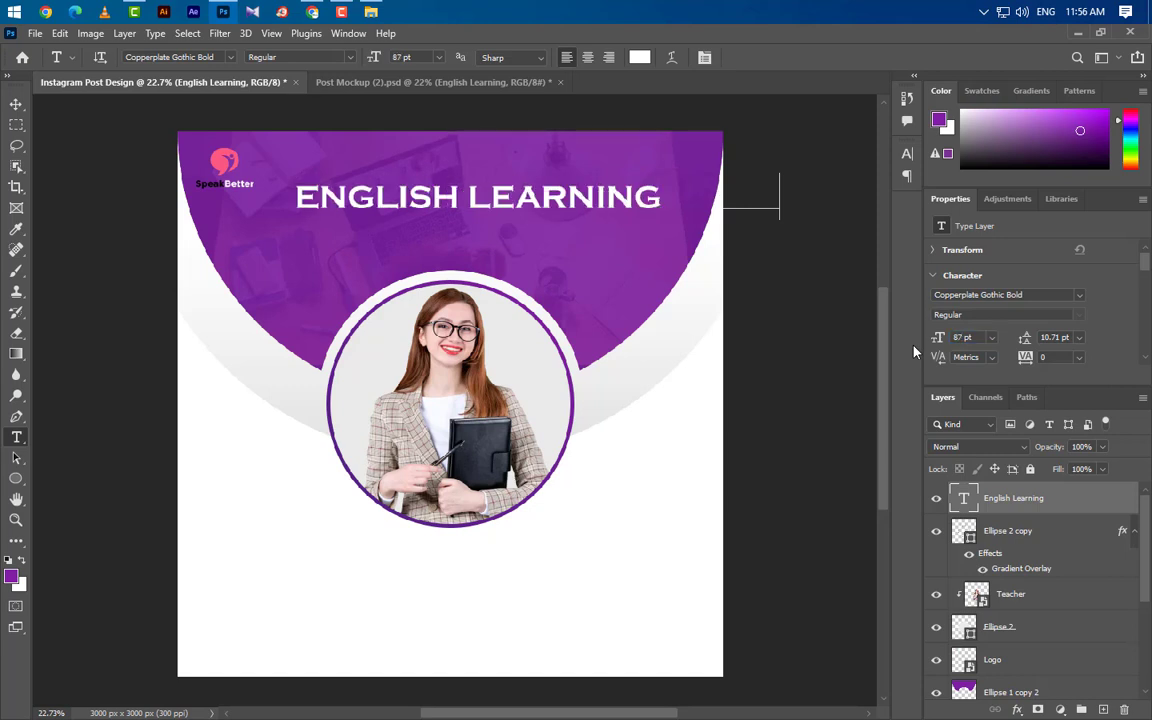
{"action": "left_click", "coordinate": [16, 103]}
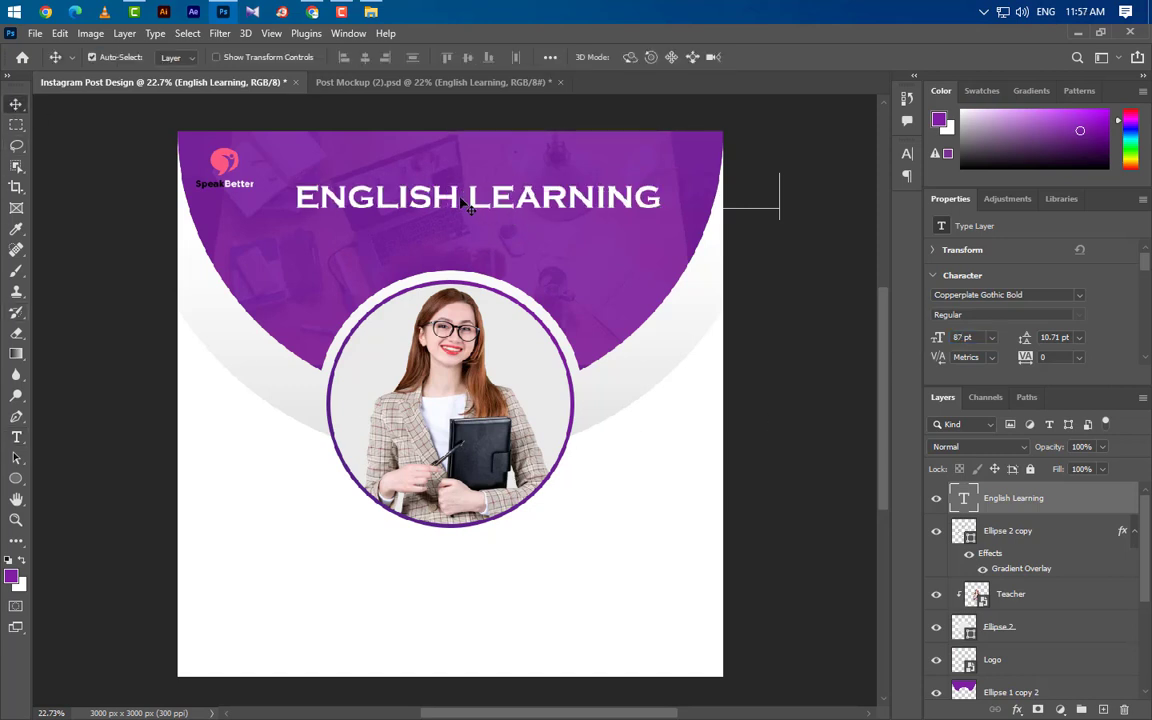
{"action": "left_click_drag", "start_coordinate": [463, 201], "coordinate": [444, 202]}
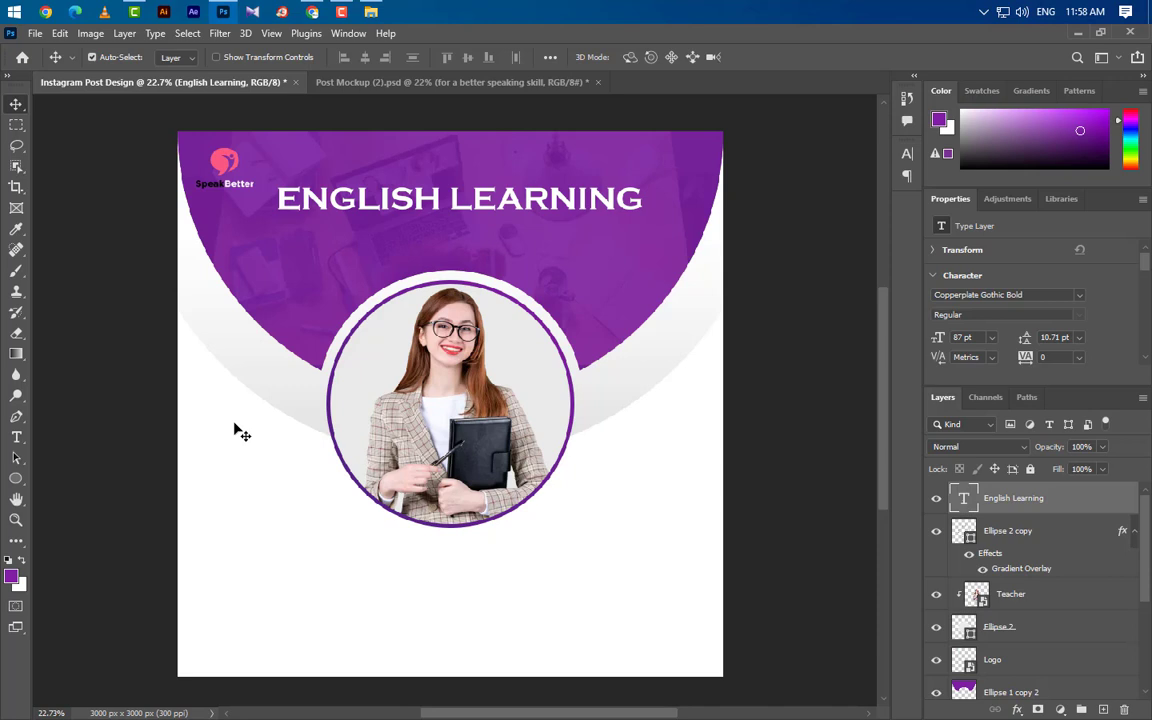
Step: Start a second text line just below the English Learning heading
{"action": "left_click", "coordinate": [15, 438]}
{"action": "left_click", "coordinate": [300, 250]}
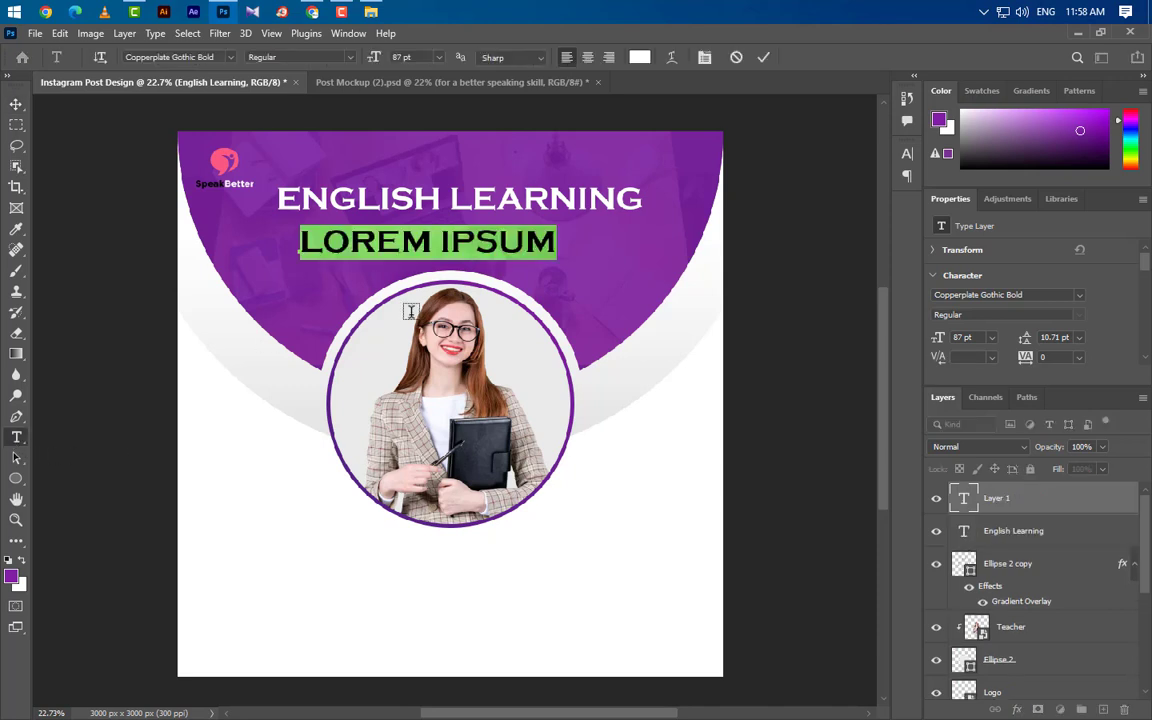